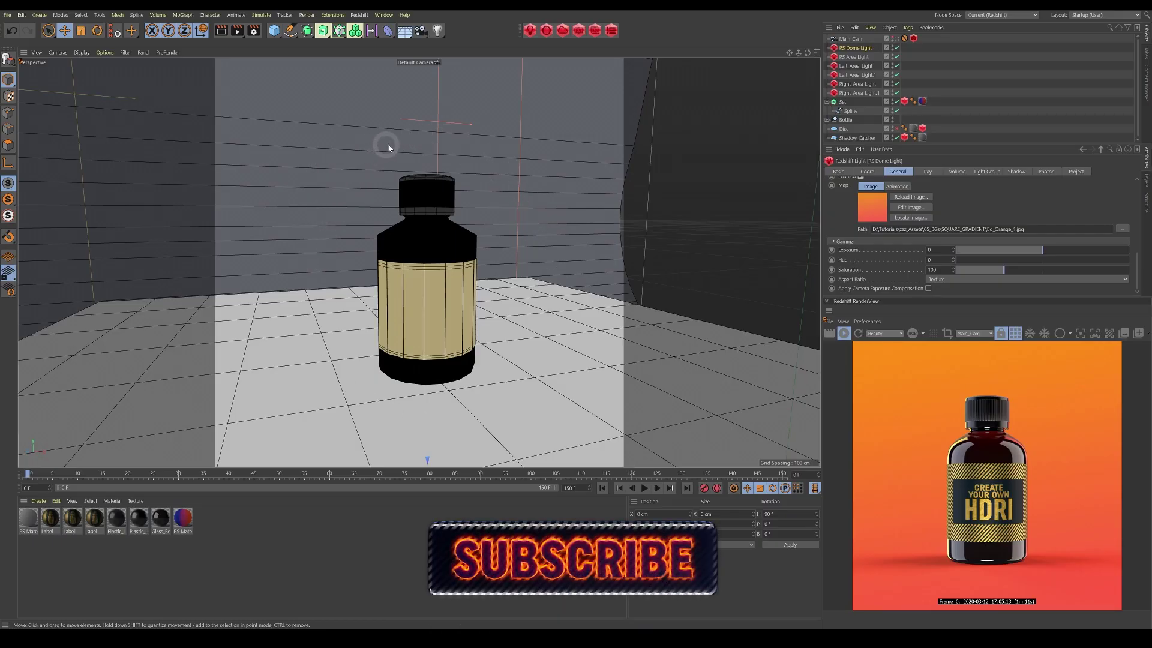
# Orbit around the set and select the Set backdrop and its Spline
pyautogui.keyDown('alt'); pyautogui.moveTo(388, 148); pyautogui.dragTo(512, 325, button='right'); pyautogui.keyUp('alt')
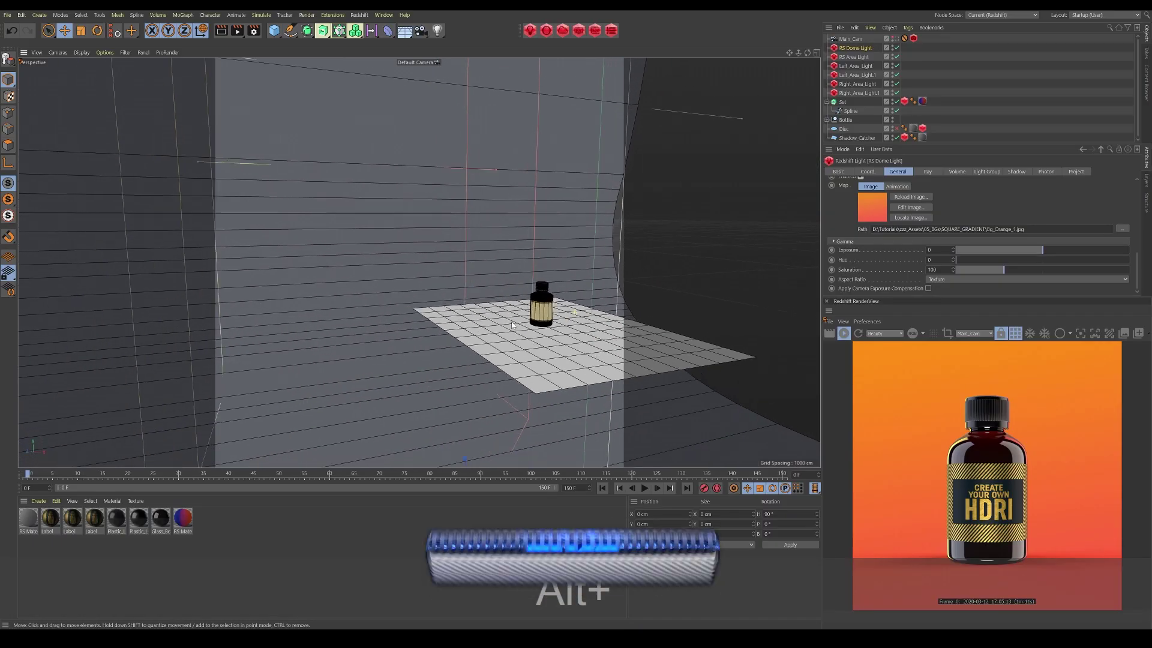
pyautogui.keyDown('alt'); pyautogui.moveTo(511, 324); pyautogui.dragTo(463, 326); pyautogui.keyUp('alt')
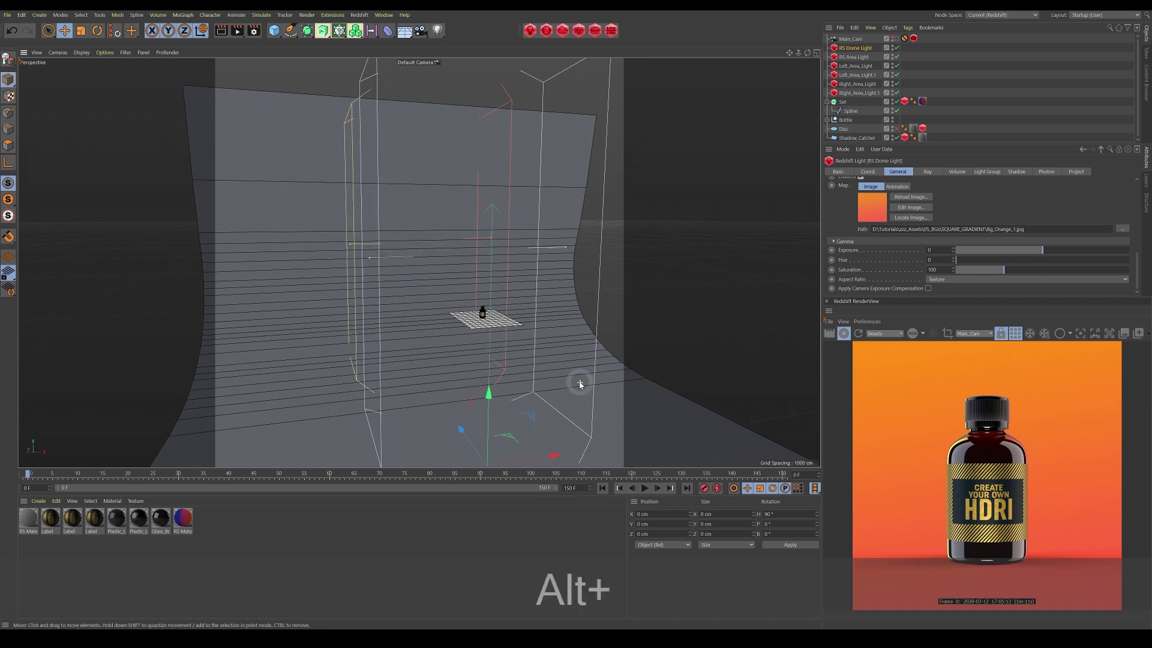
pyautogui.keyDown('alt'); pyautogui.moveTo(582, 381); pyautogui.dragTo(546, 398, button='right'); pyautogui.keyUp('alt')
pyautogui.keyDown('alt'); pyautogui.moveTo(545, 399); pyautogui.dragTo(463, 341); pyautogui.keyUp('alt')
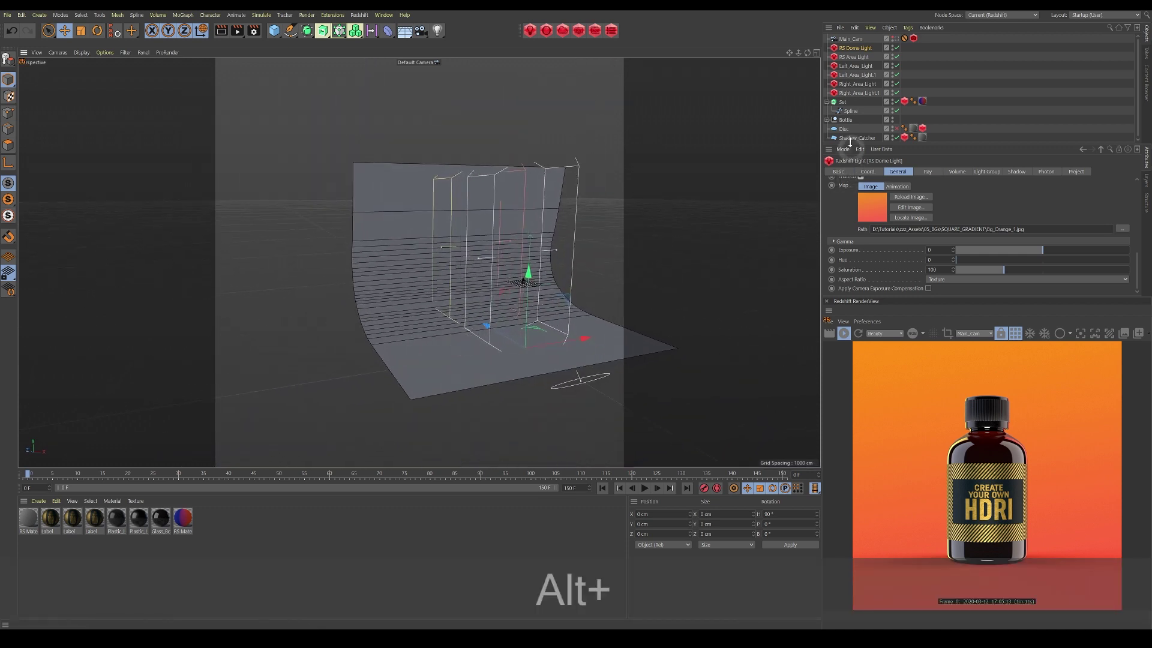
pyautogui.click(847, 102)
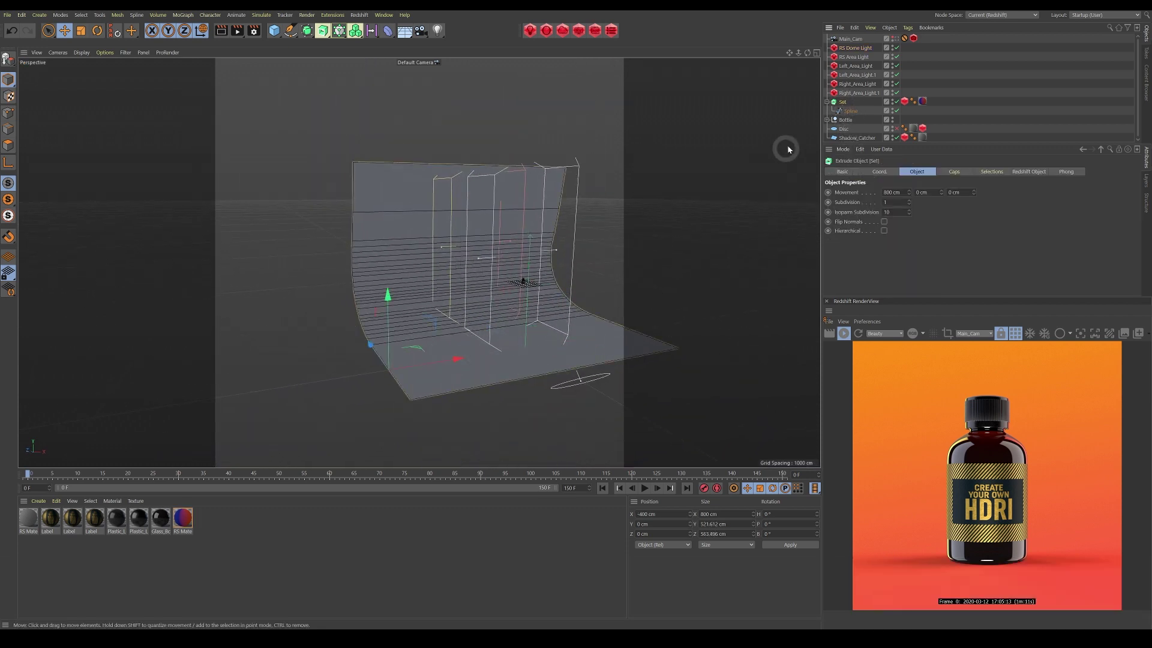
pyautogui.click(850, 111)
pyautogui.keyDown('alt'); pyautogui.moveTo(439, 289); pyautogui.dragTo(452, 300); pyautogui.keyUp('alt')
pyautogui.keyDown('alt'); pyautogui.moveTo(452, 300); pyautogui.dragTo(507, 297, button='right'); pyautogui.keyUp('alt')
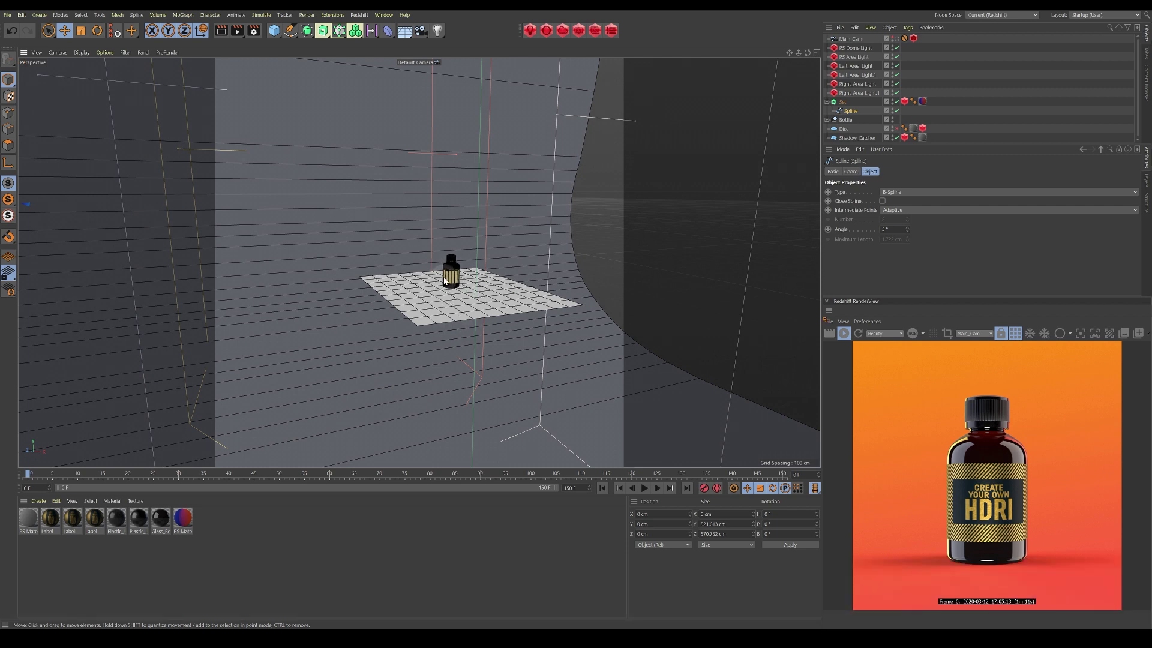
# Add an RS Spherical Camera from the Redshift Cameras menu
pyautogui.click(855, 47)
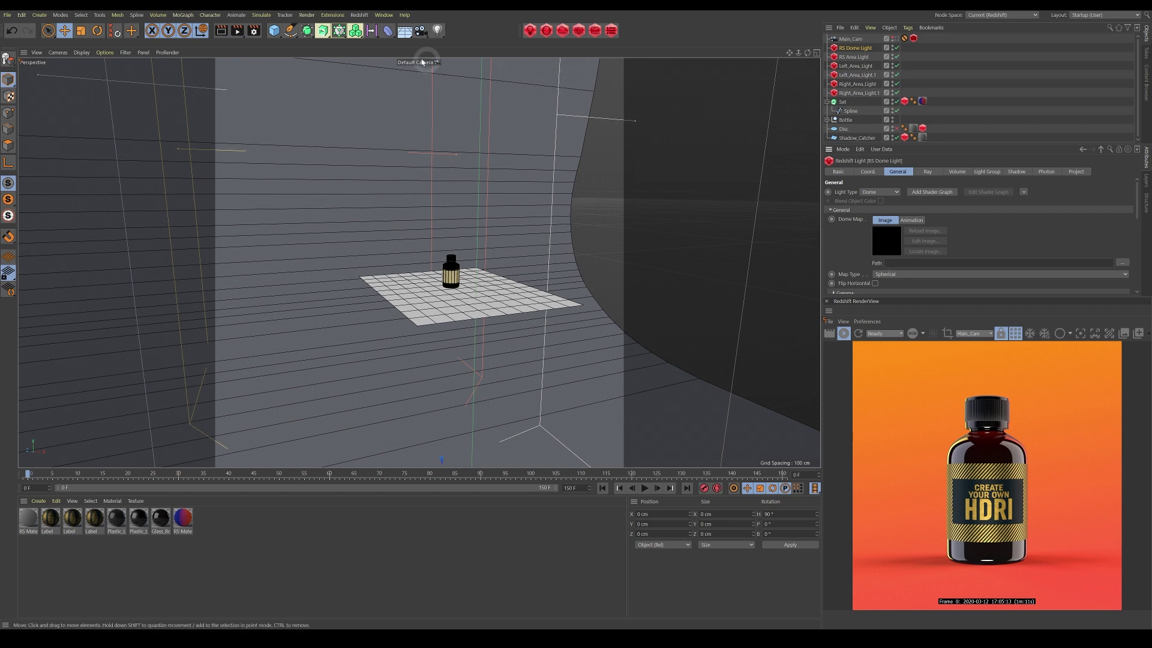
pyautogui.click(353, 16)
pyautogui.moveTo(384, 53)
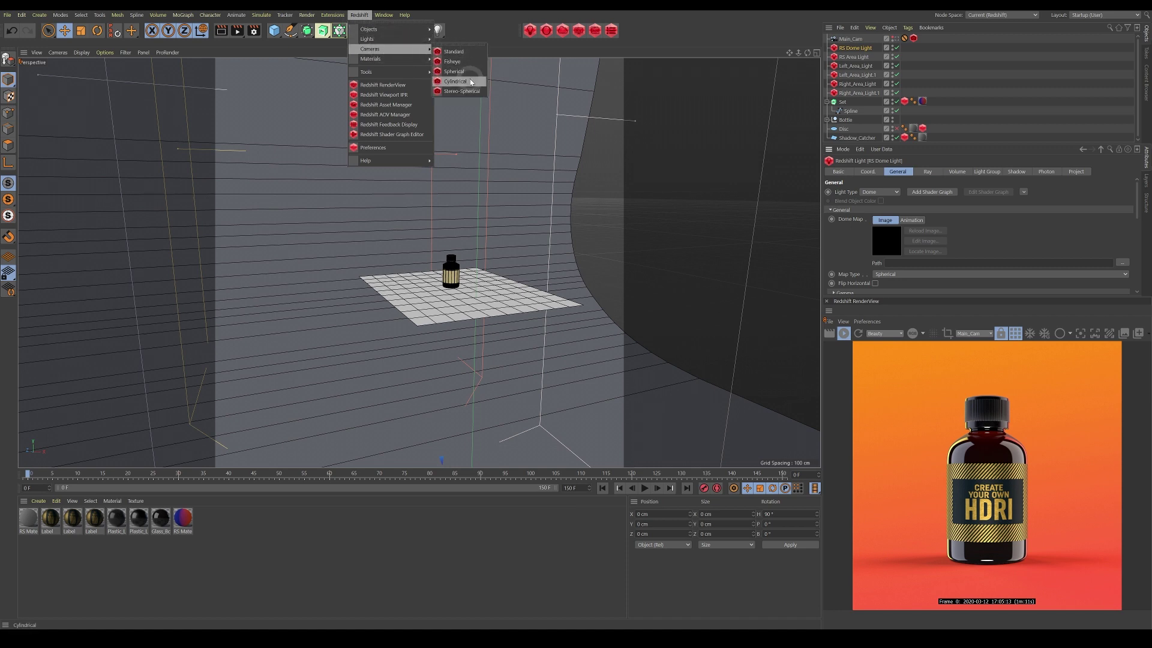
pyautogui.click(454, 71)
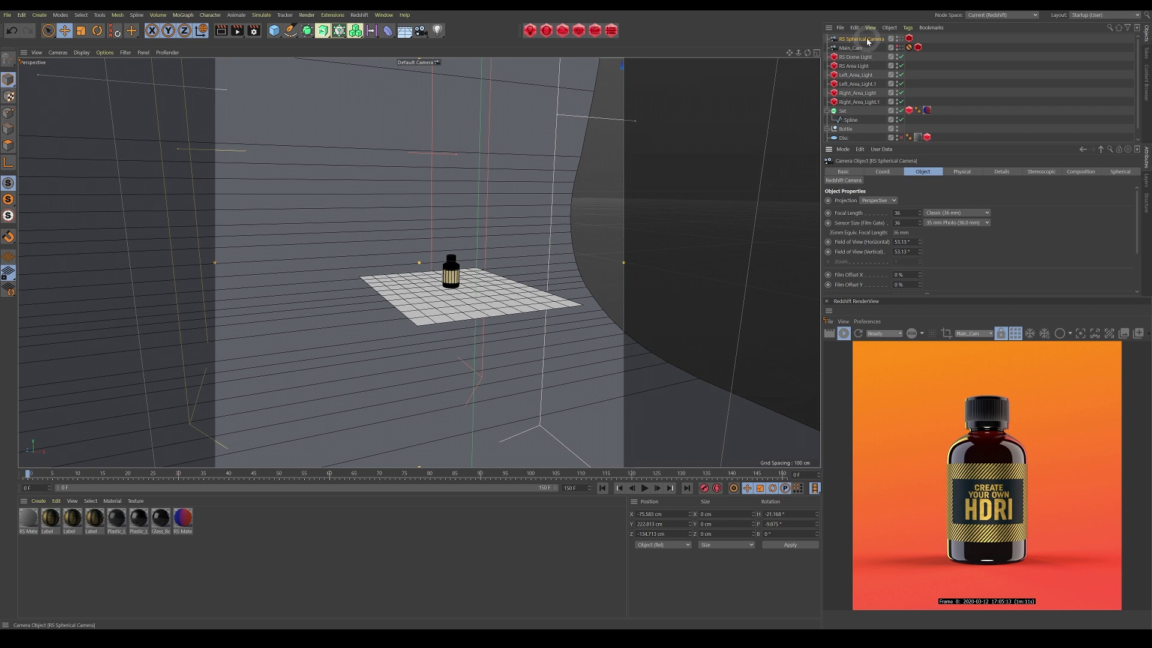
# Parent the camera to Bottle, reset its PSR, then move it back to the top level
pyautogui.moveTo(868, 41); pyautogui.dragTo(844, 129)
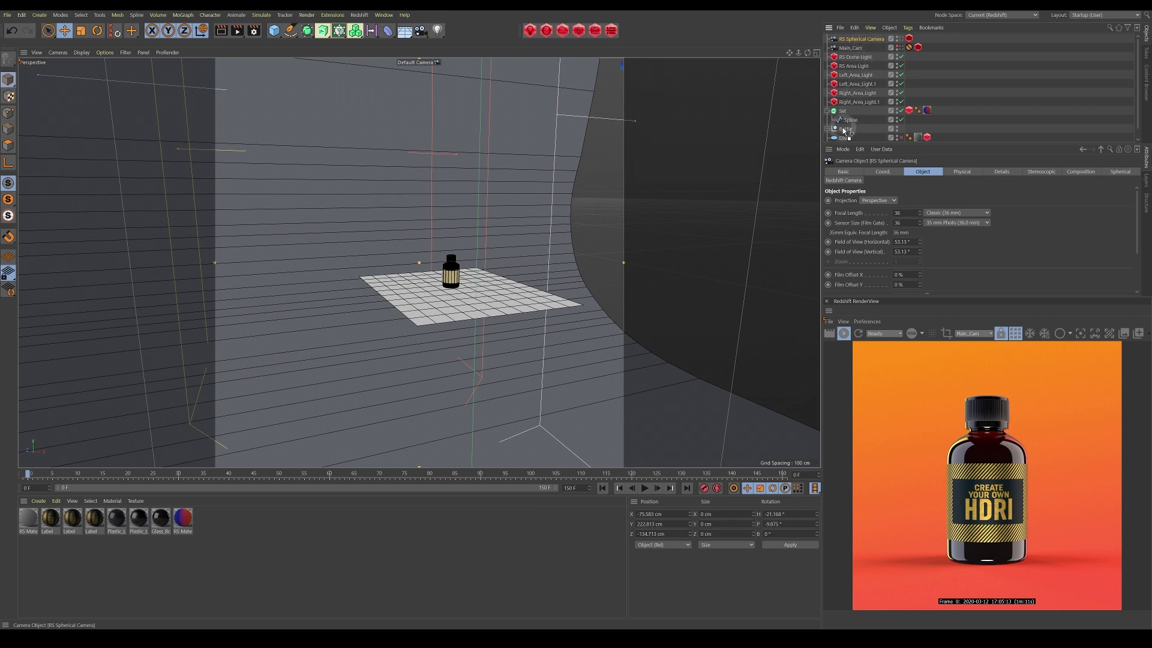
pyautogui.moveTo(845, 131); pyautogui.dragTo(845, 132)
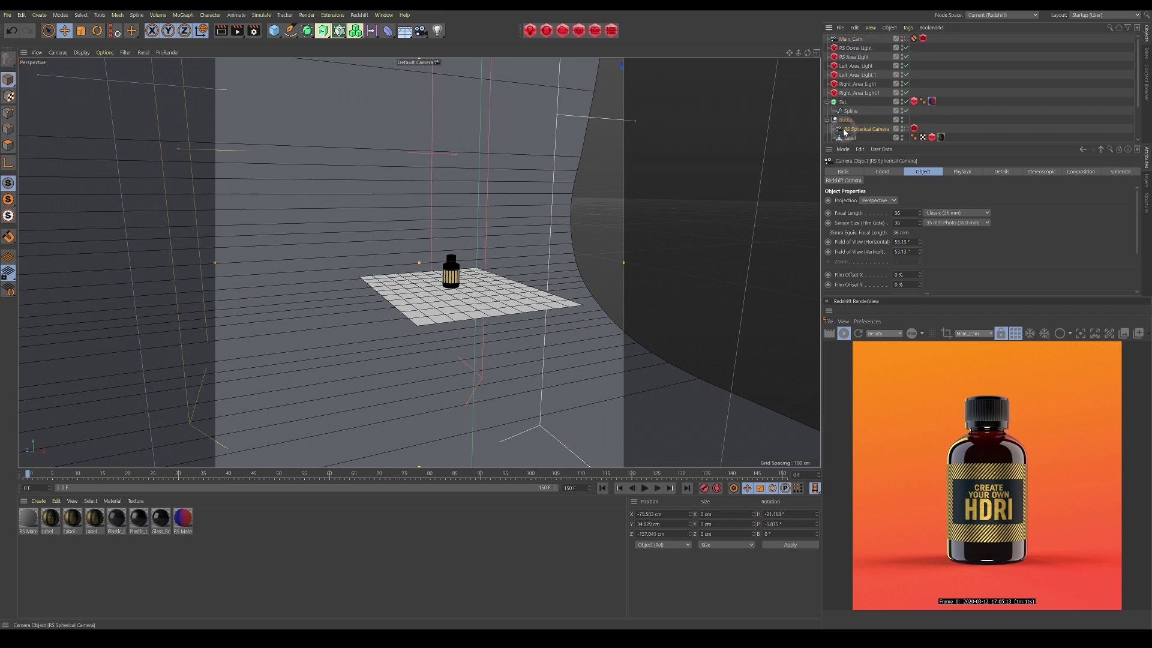
pyautogui.click(116, 32)
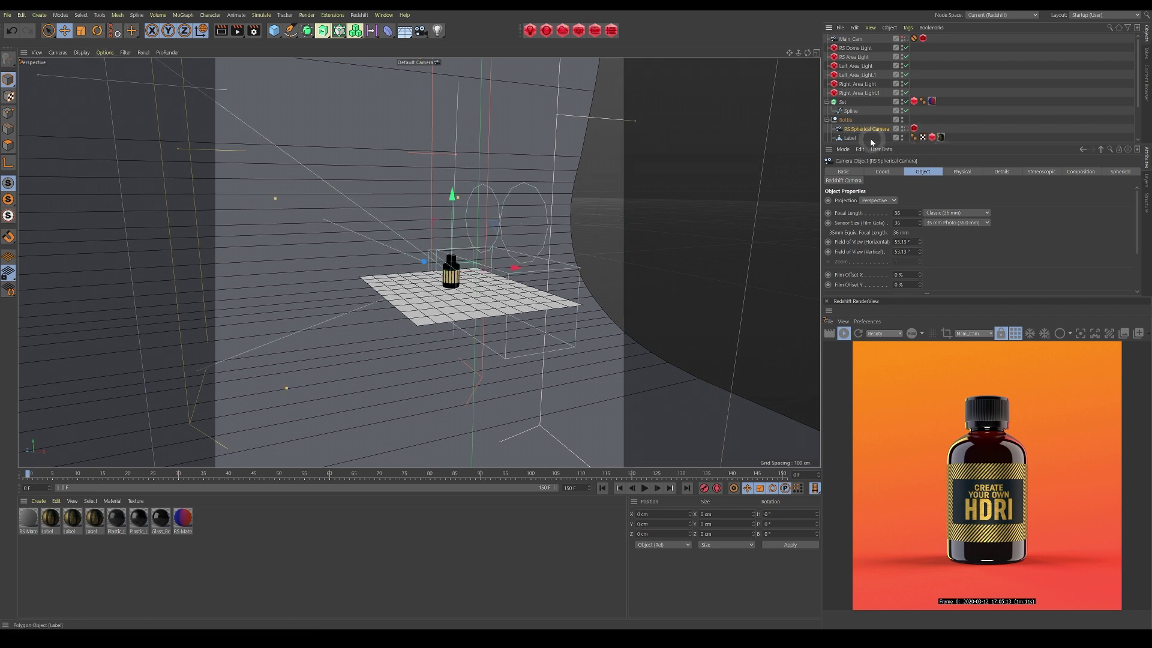
pyautogui.click(888, 128)
pyautogui.moveTo(888, 129); pyautogui.dragTo(840, 124)
pyautogui.click(828, 129)
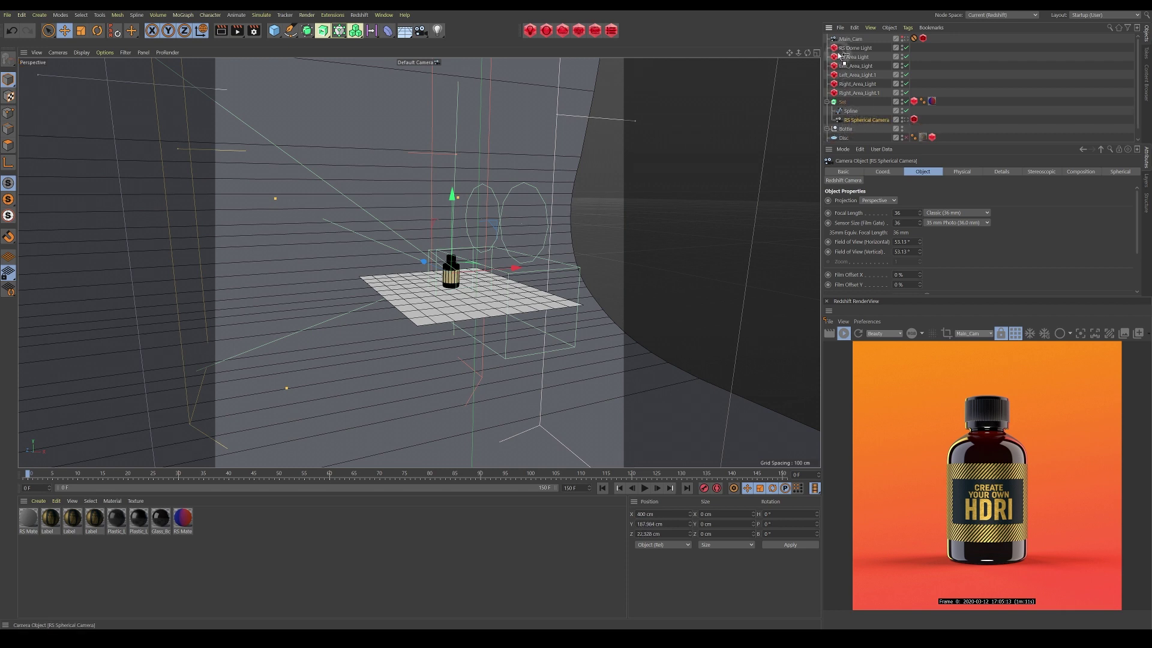
pyautogui.moveTo(841, 34); pyautogui.dragTo(848, 38)
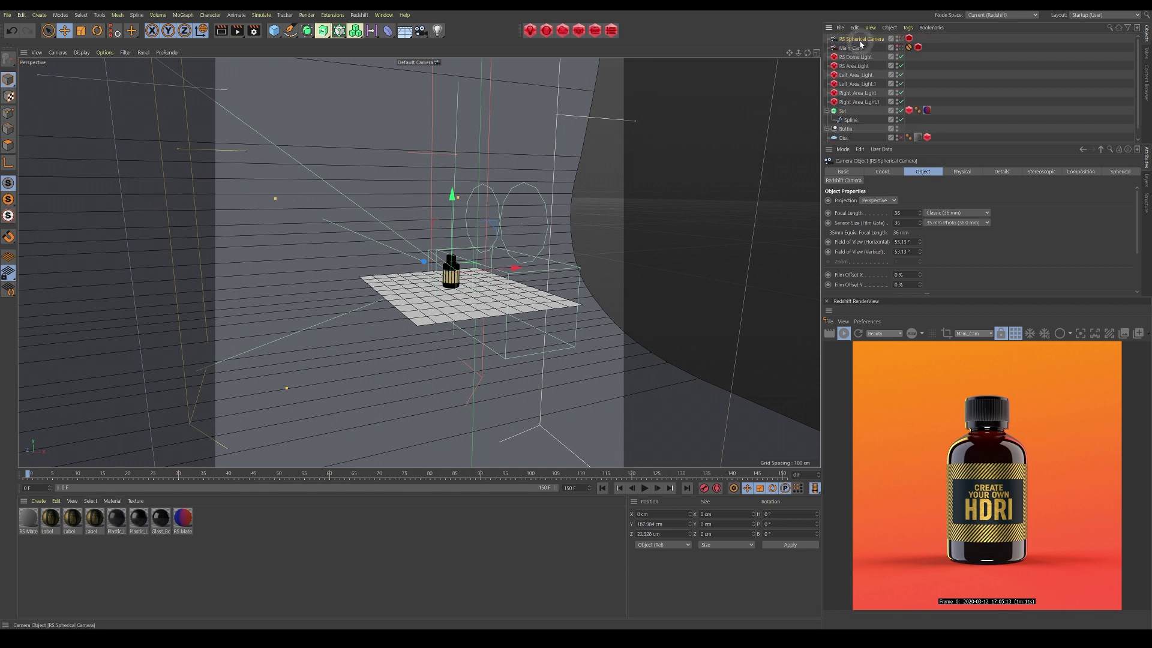
# Look through RS Spherical Camera, unlock the RenderView camera, and hide Bottle
pyautogui.click(900, 39)
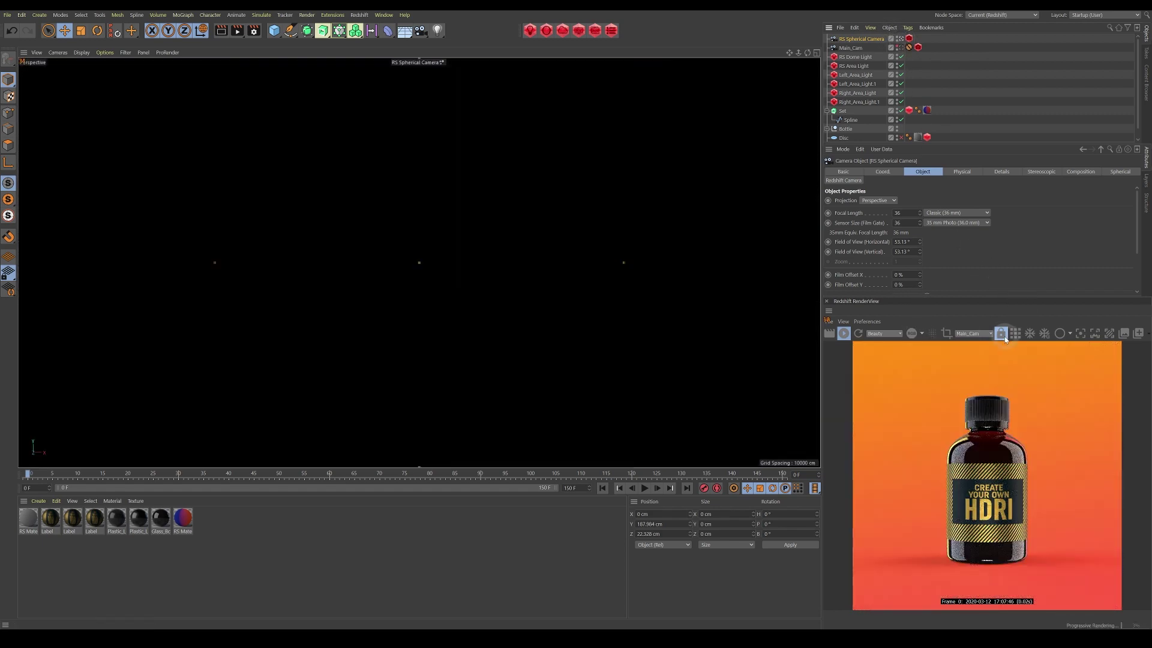
pyautogui.click(1001, 335)
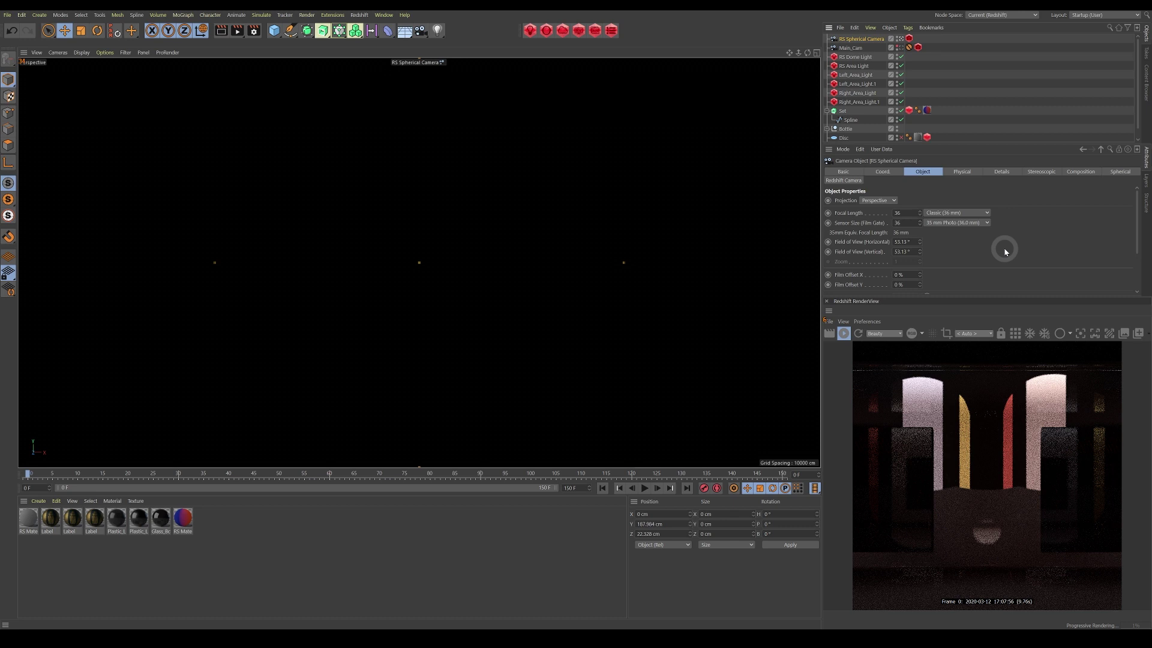
pyautogui.keyDown('alt'); pyautogui.click(897, 129); pyautogui.keyUp('alt')
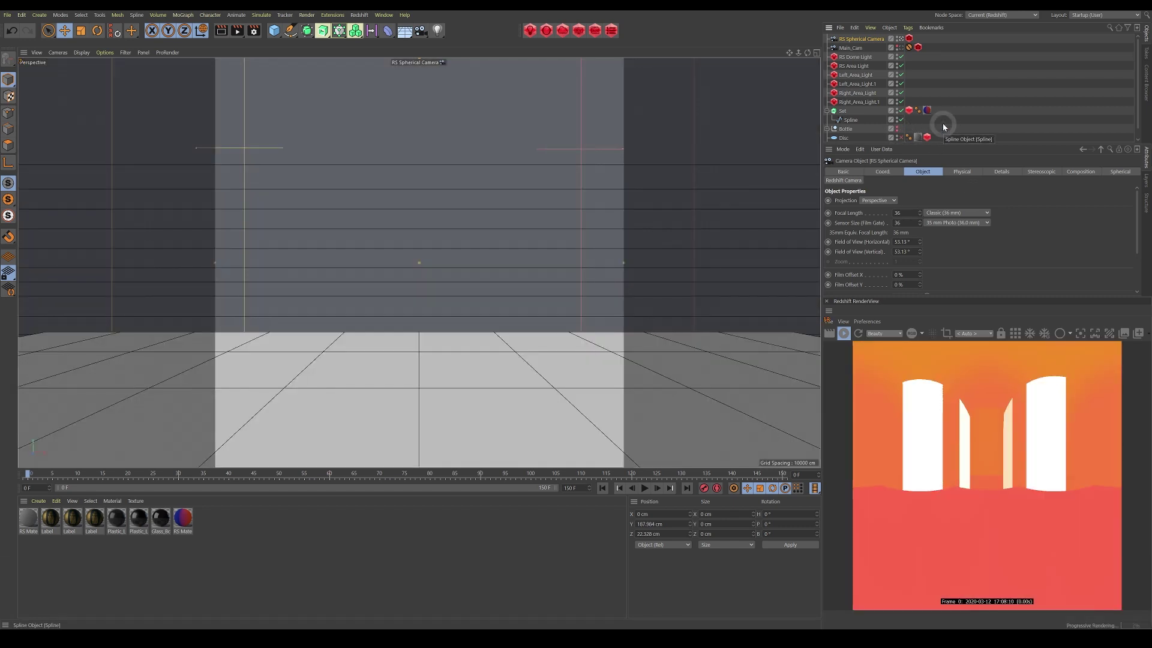
# Disable RS Dome Light and confirm RS Area Light stays visible to camera
pyautogui.click(859, 57)
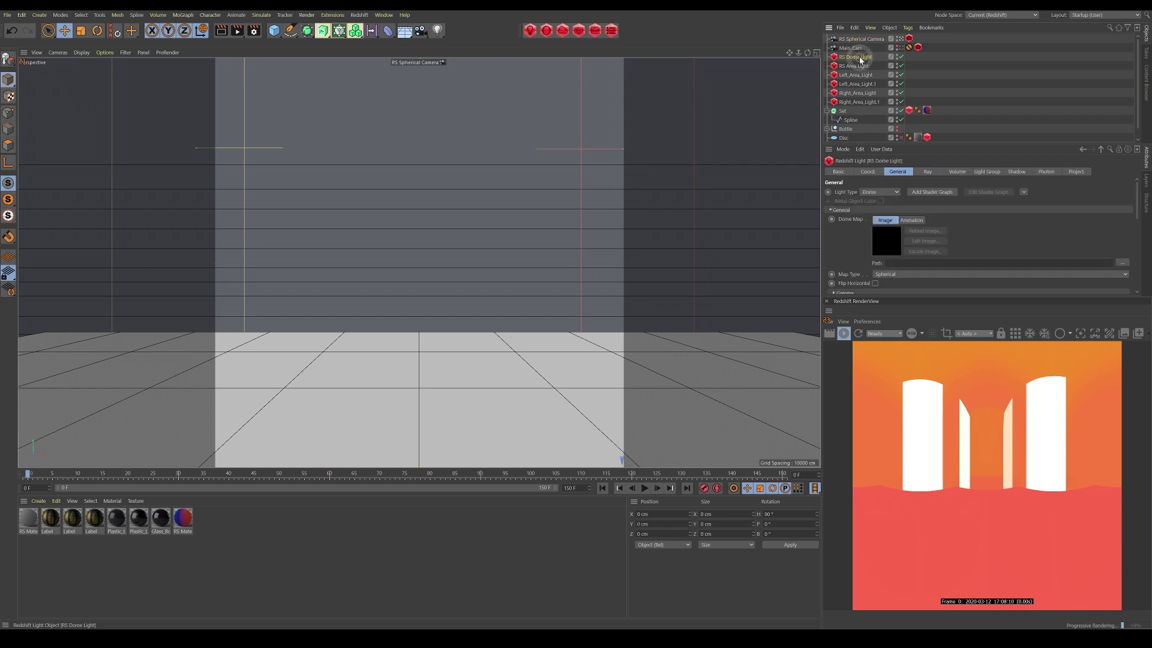
pyautogui.click(901, 57)
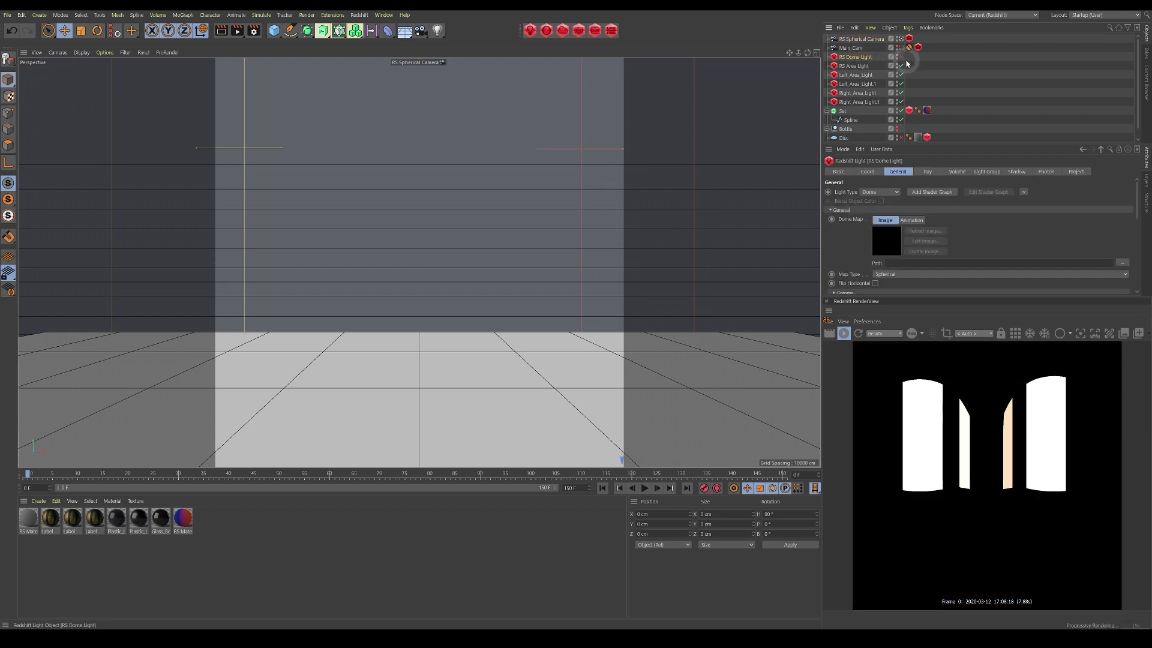
pyautogui.click(855, 66)
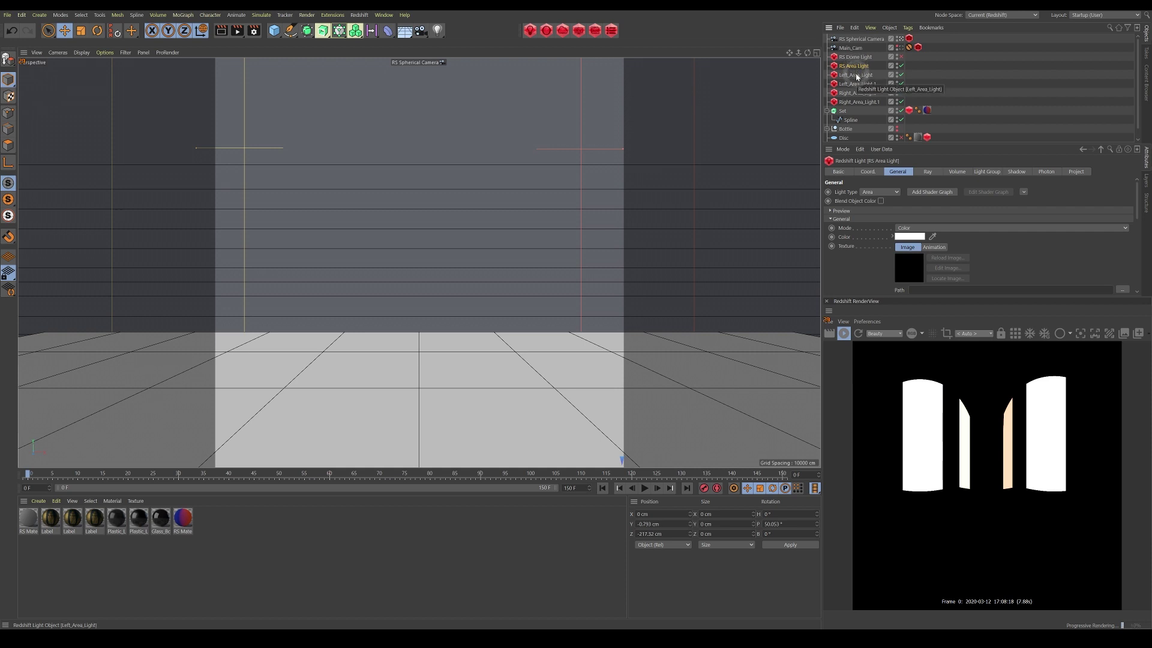
pyautogui.moveTo(1135, 197); pyautogui.dragTo(1118, 267)
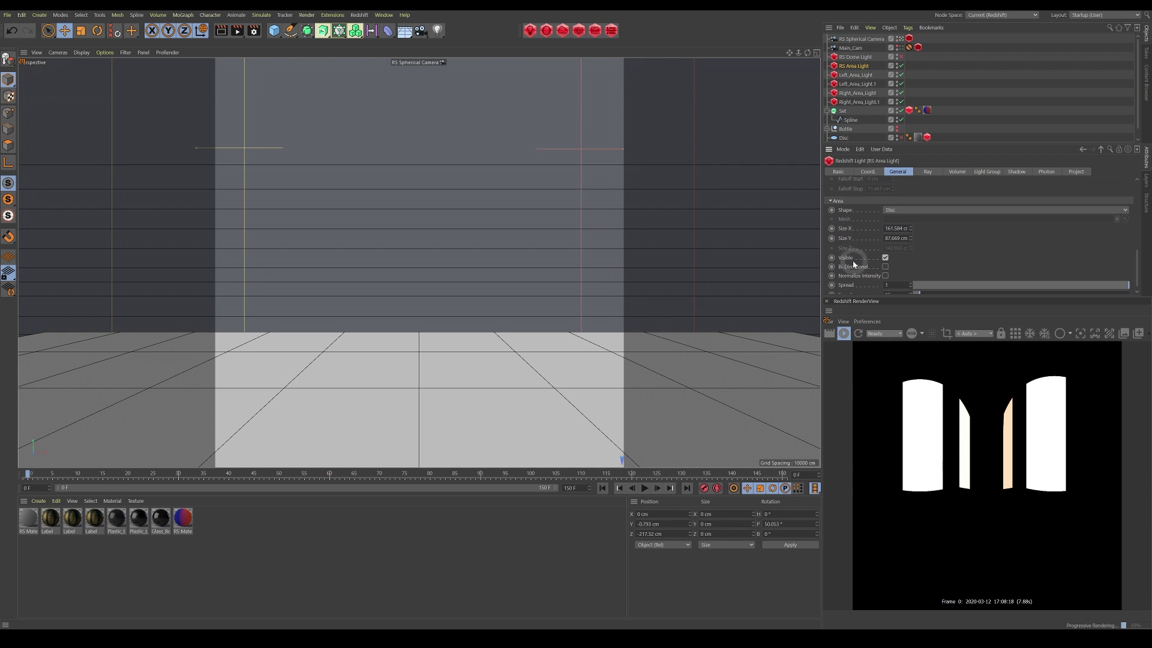
pyautogui.click(885, 258)
pyautogui.click(886, 258)
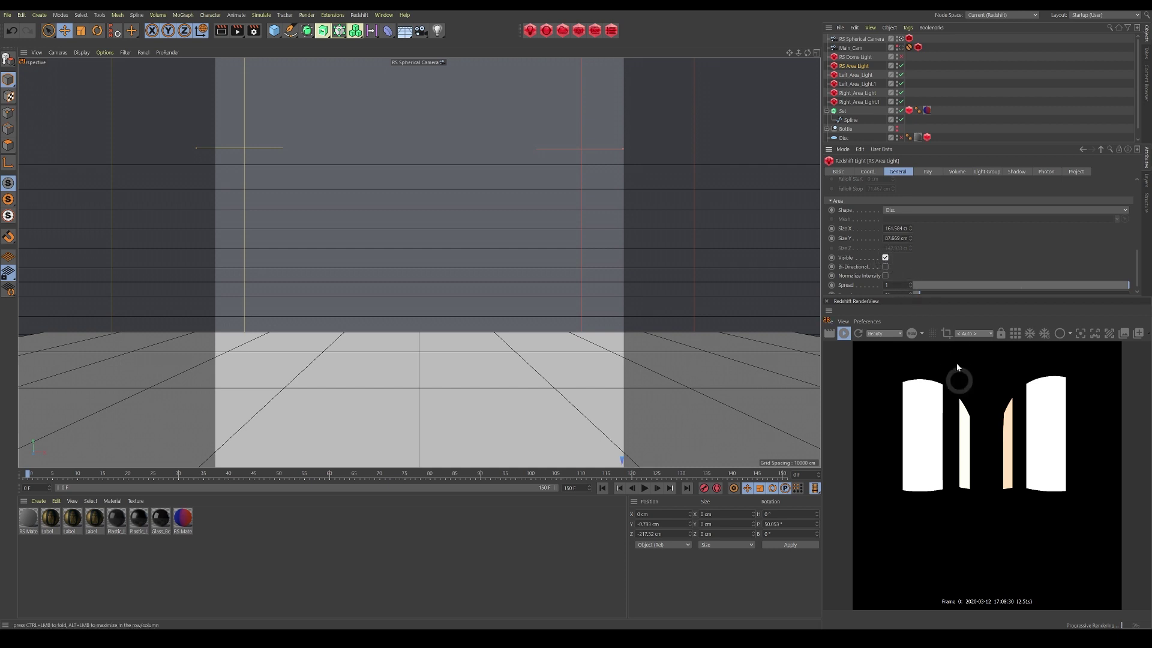
pyautogui.moveTo(1138, 274); pyautogui.dragTo(1133, 244)
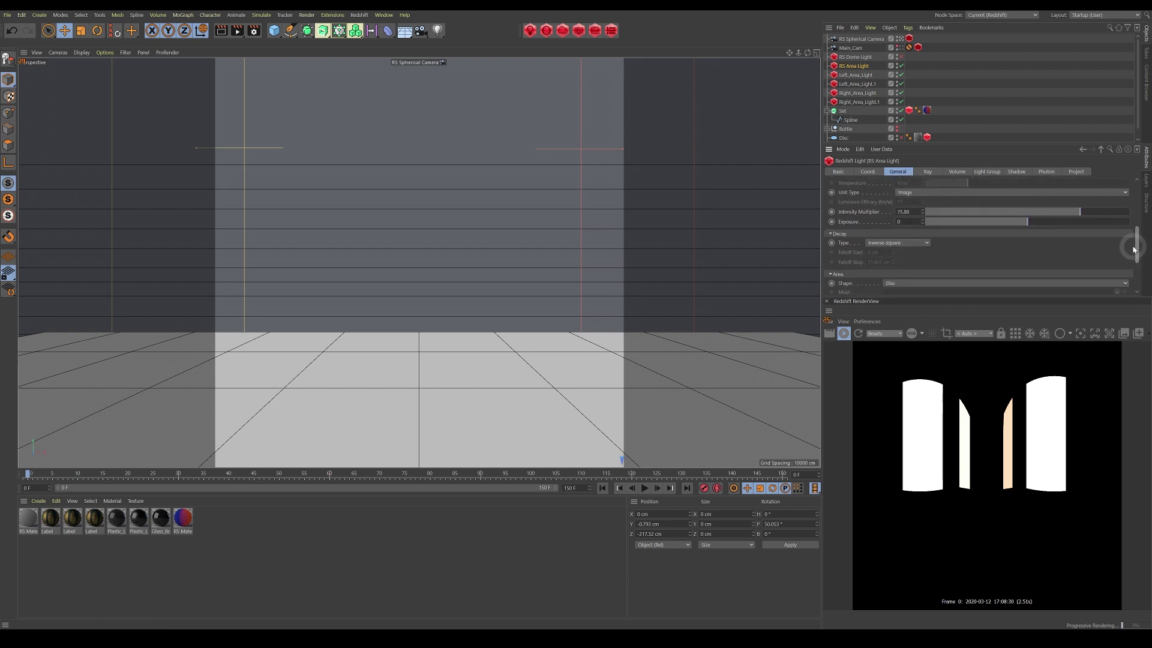
# Toggle Left_Area_Light's Visible checkbox to confirm the left panel shows in the render
pyautogui.click(855, 76)
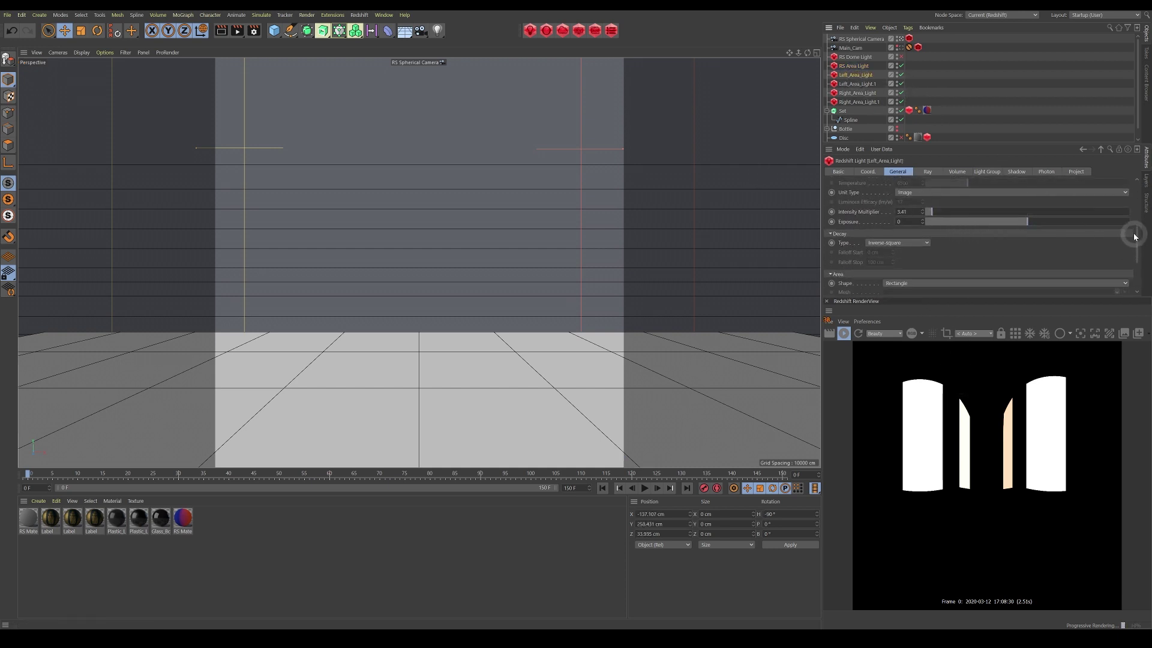
pyautogui.moveTo(1134, 237); pyautogui.dragTo(1133, 264)
pyautogui.click(885, 250)
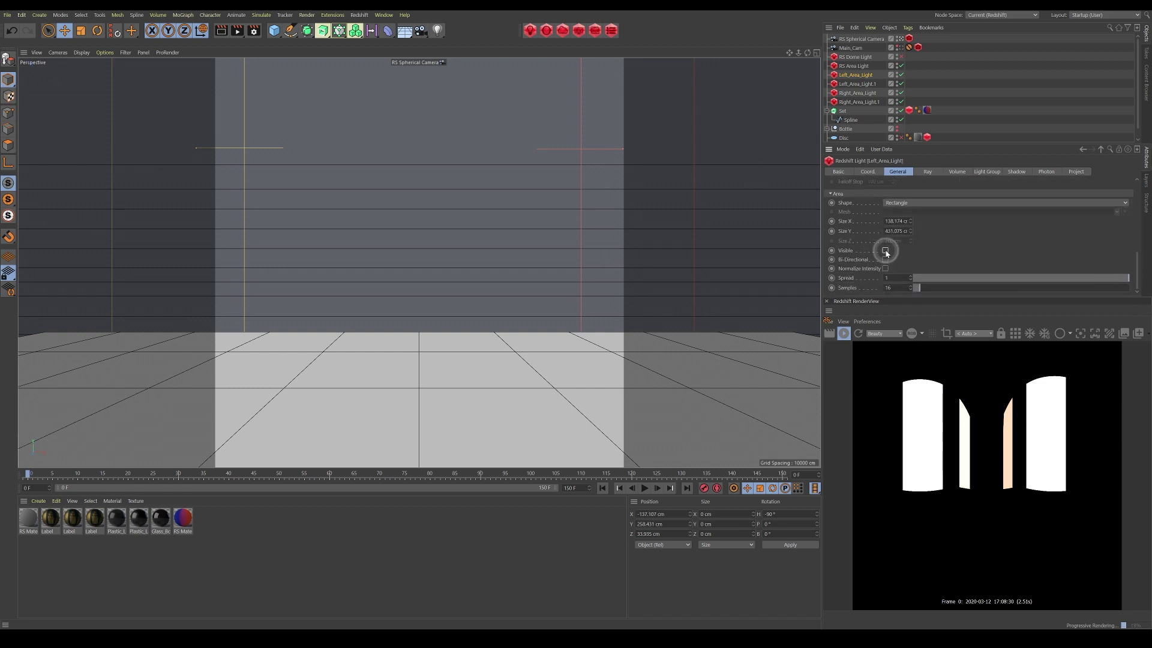
pyautogui.click(885, 250)
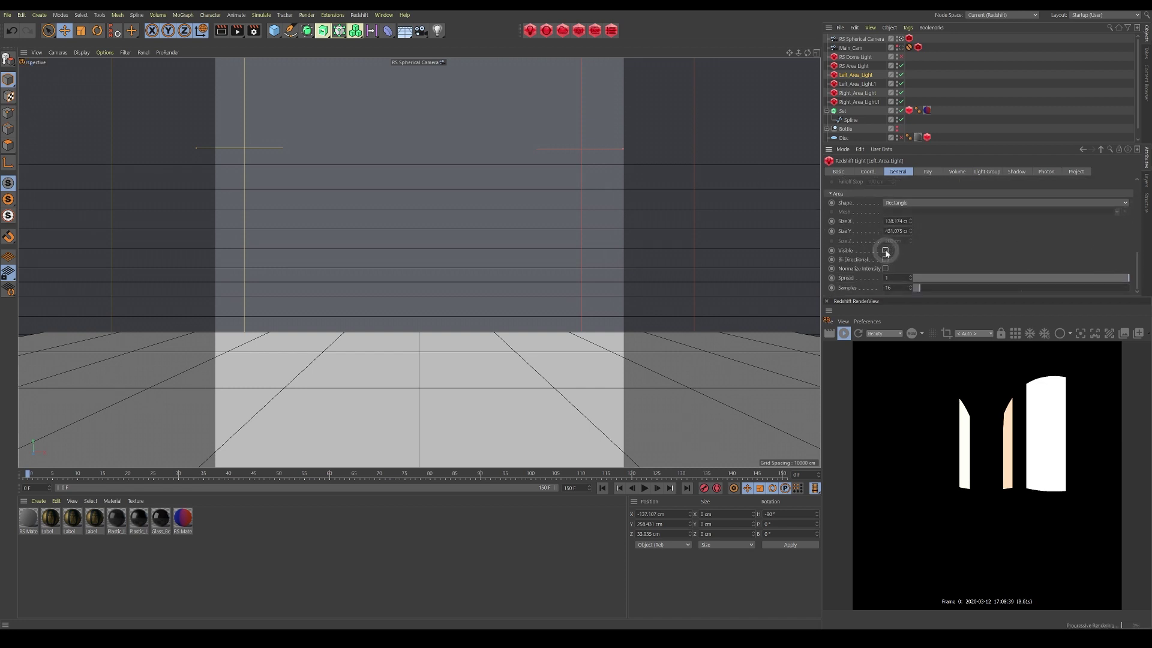
pyautogui.click(885, 250)
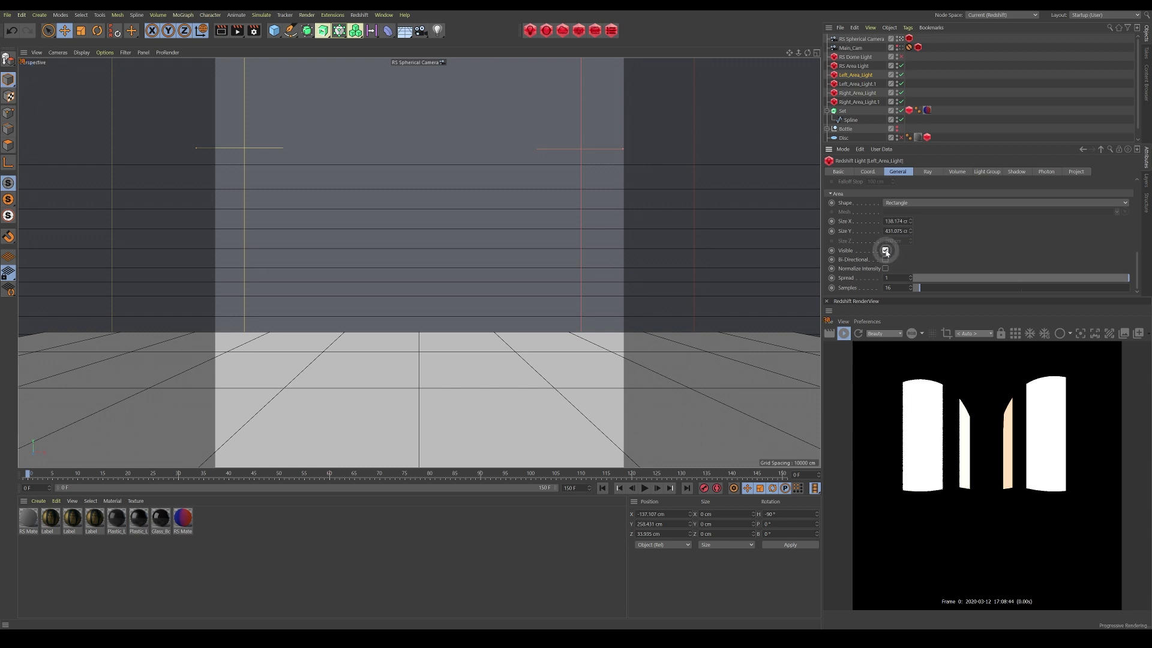
pyautogui.moveTo(1139, 275); pyautogui.dragTo(1142, 175)
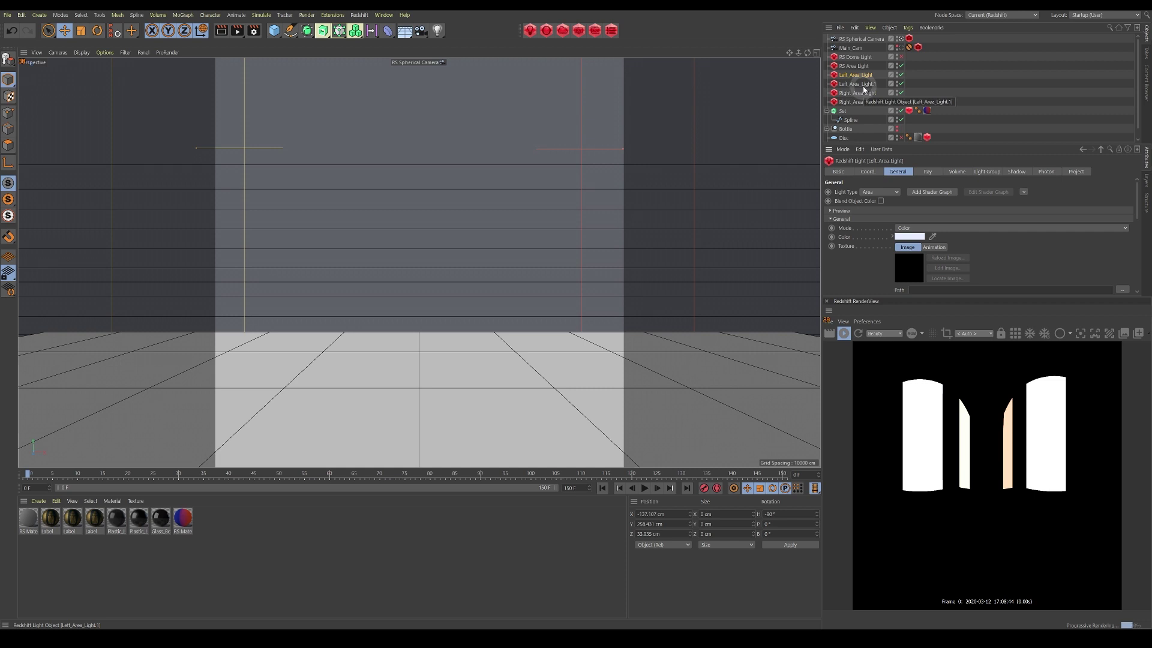
pyautogui.click(253, 30)
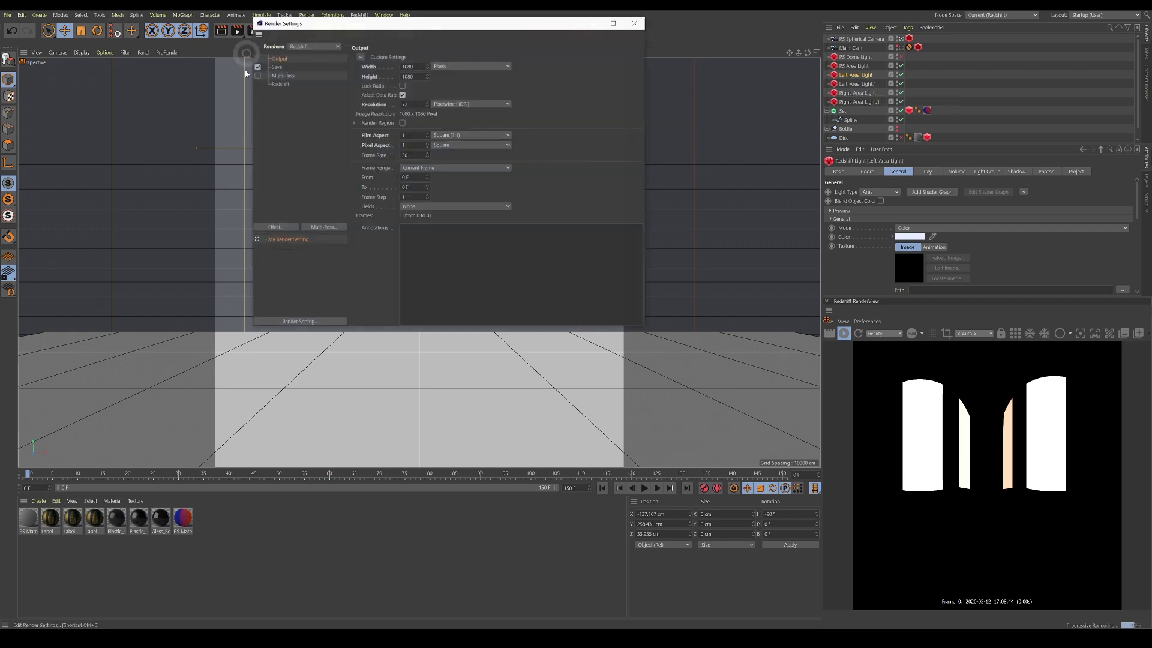
# Enter Width 8192 and Height 4096 on the Output page, then close Render Settings
pyautogui.doubleClick(399, 67)
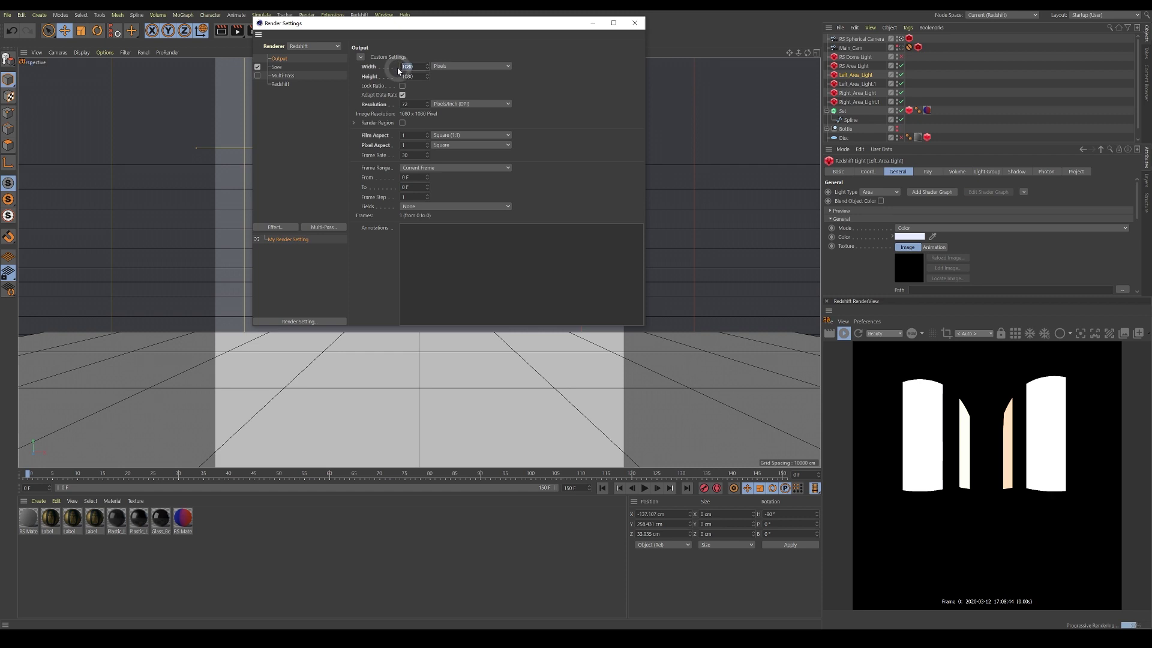
pyautogui.write('819')
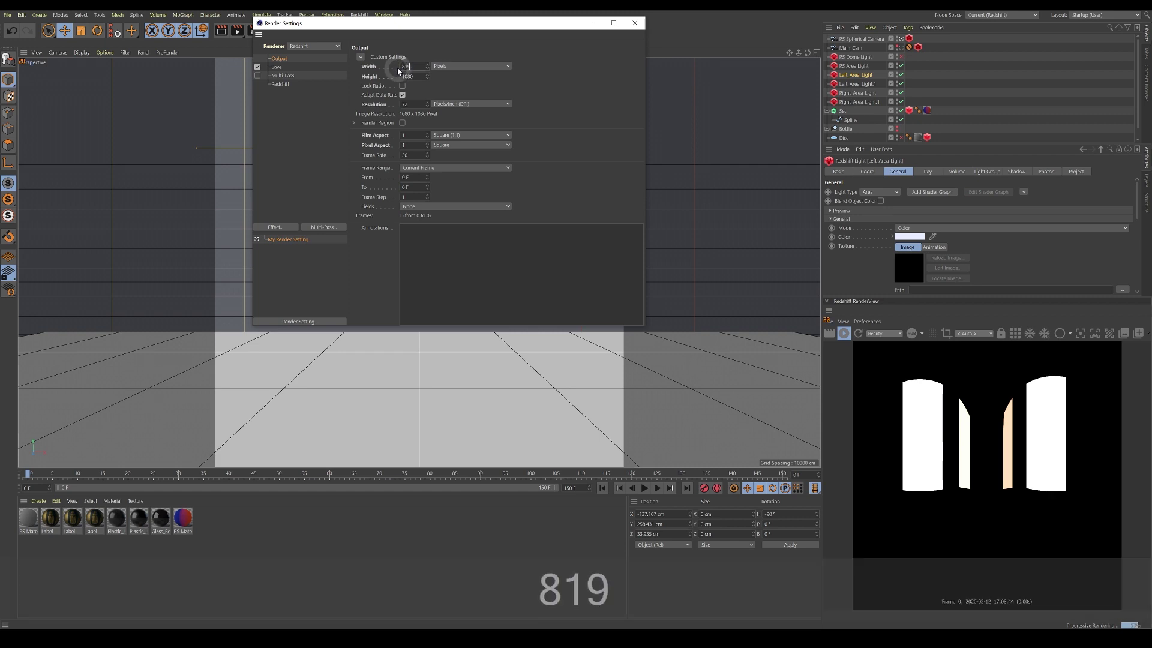
pyautogui.write('2')
pyautogui.doubleClick(392, 77)
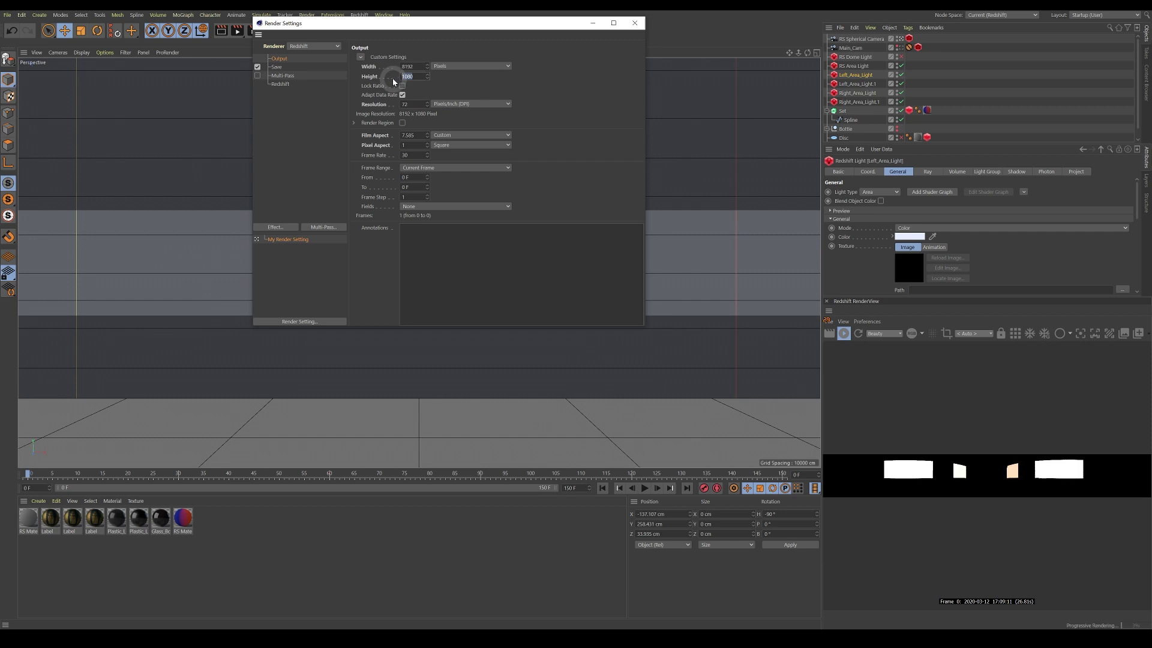
pyautogui.write('409')
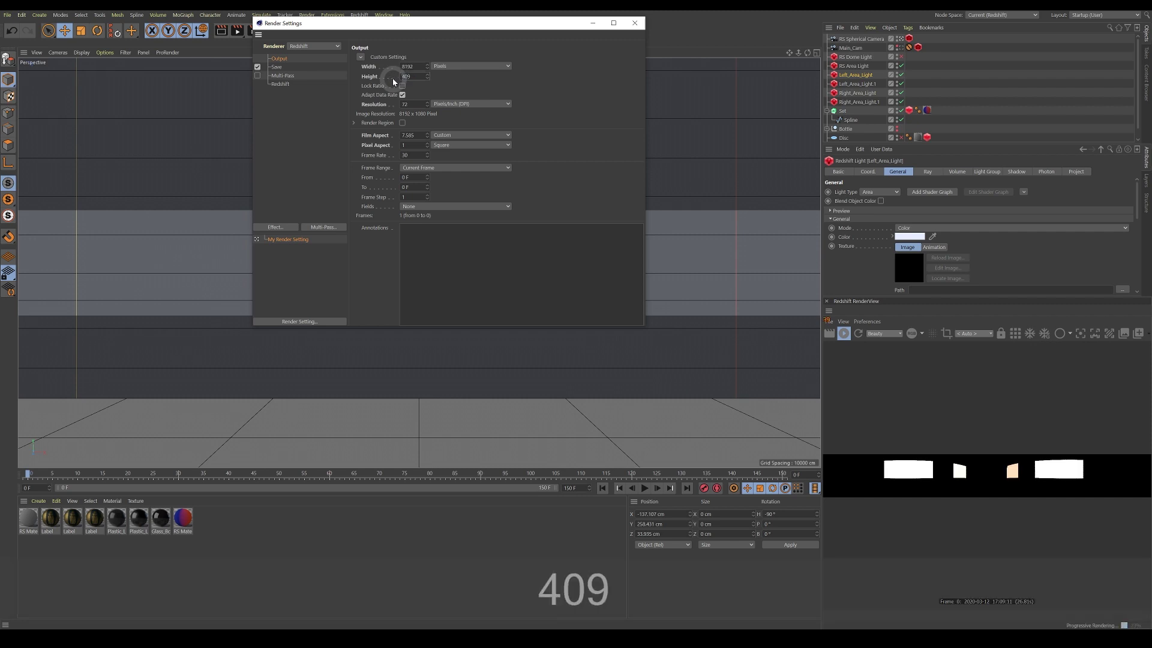
pyautogui.write('6')
pyautogui.click(585, 110)
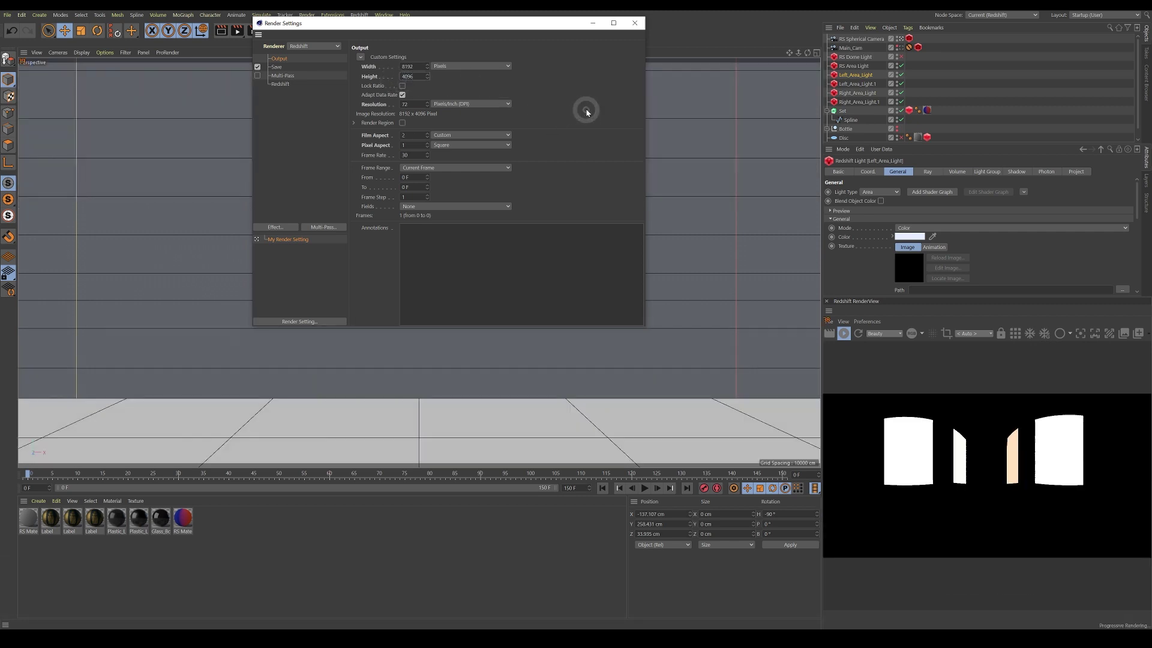
pyautogui.click(634, 23)
pyautogui.scroll(-1, 1128, 113)
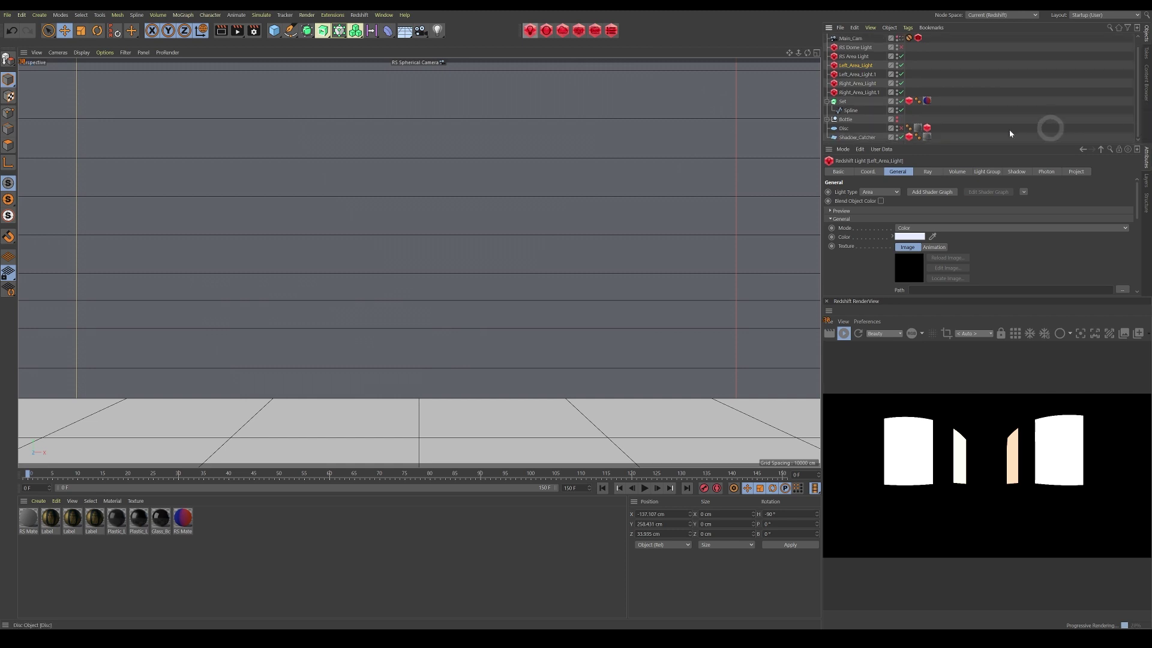
# Disable Shadow_Catcher; on the Set's Redshift tag, turn off Matte Override and enable Visible in Refractions
pyautogui.click(901, 137)
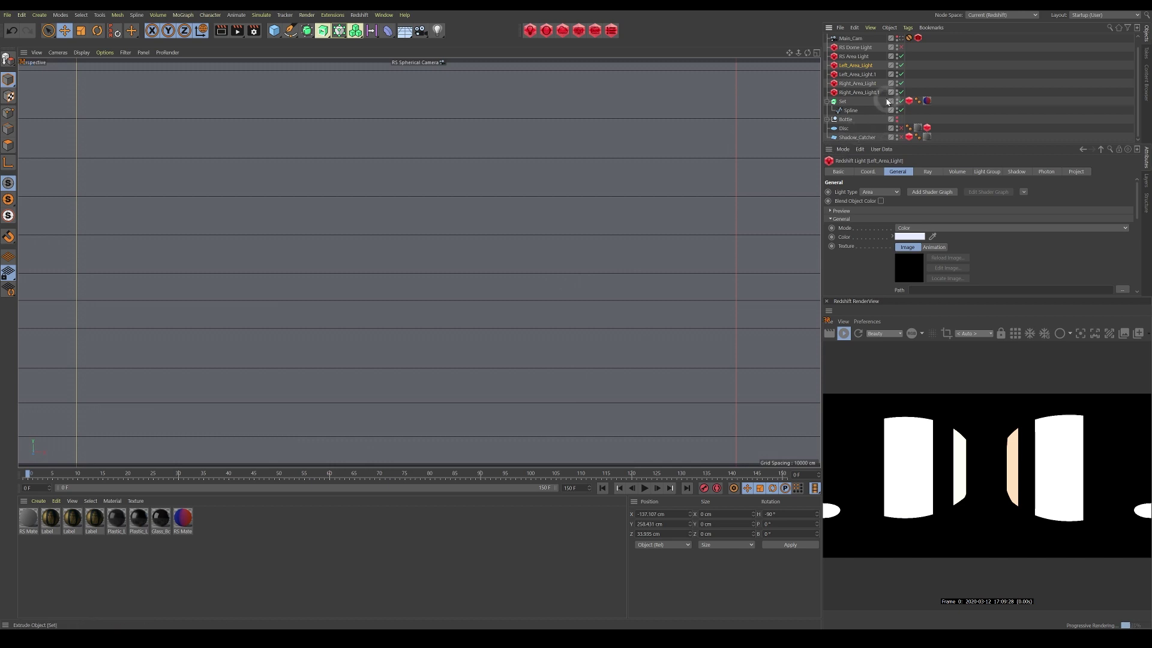
pyautogui.click(909, 102)
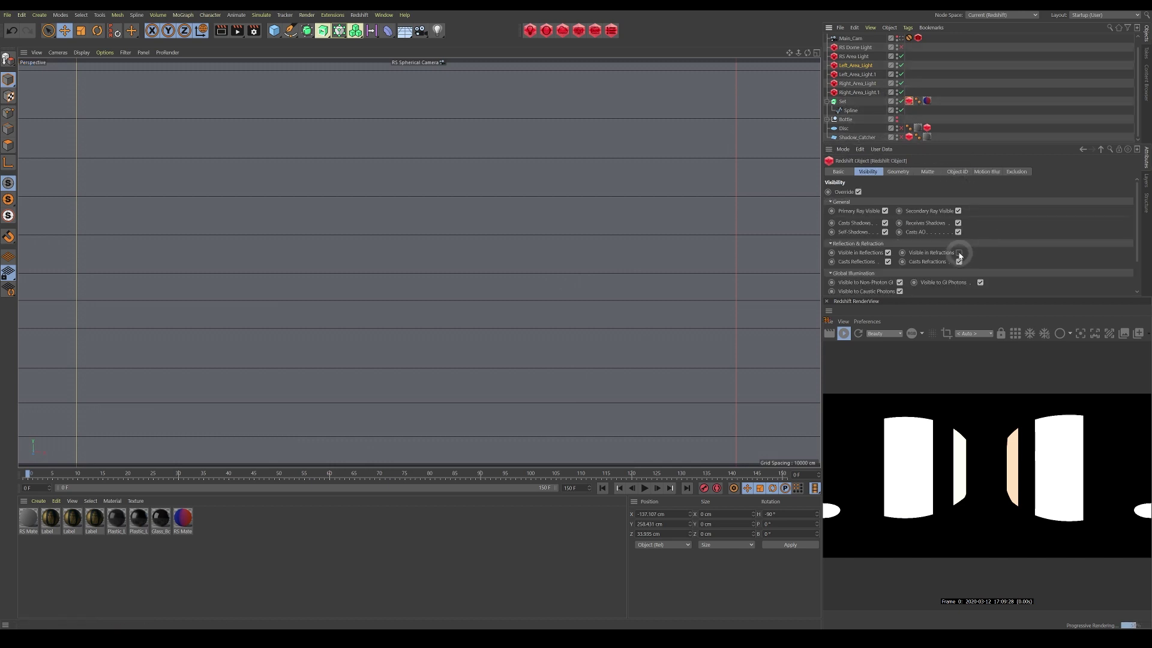
pyautogui.click(931, 173)
pyautogui.click(859, 192)
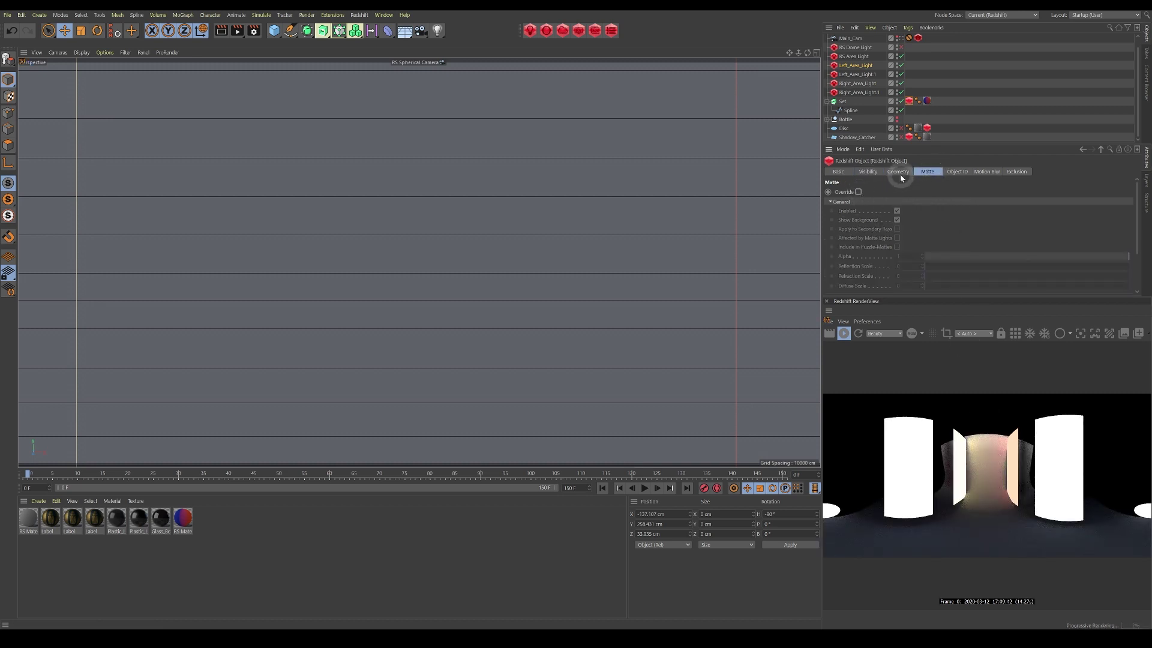
pyautogui.click(868, 172)
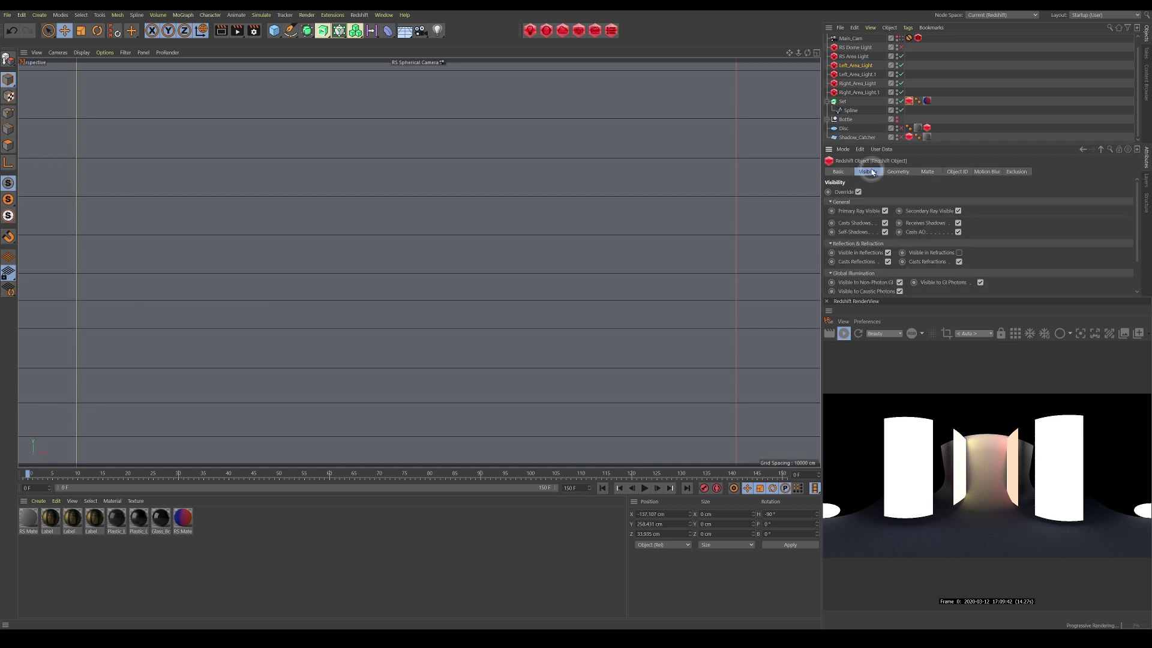
pyautogui.click(959, 253)
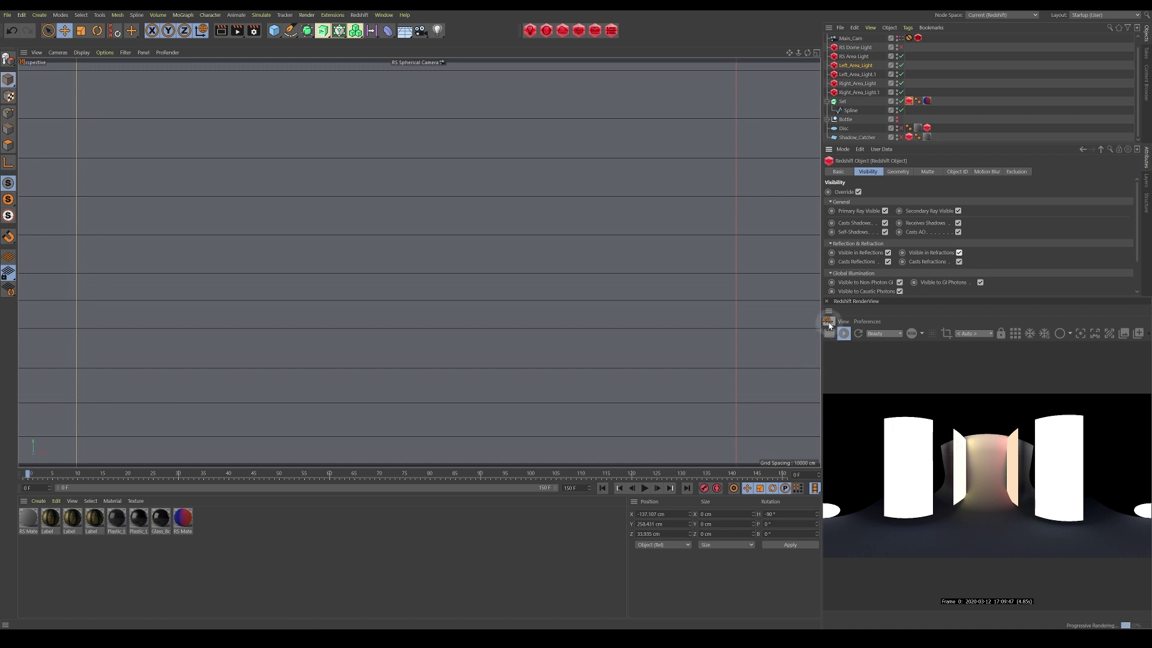
pyautogui.click(829, 322)
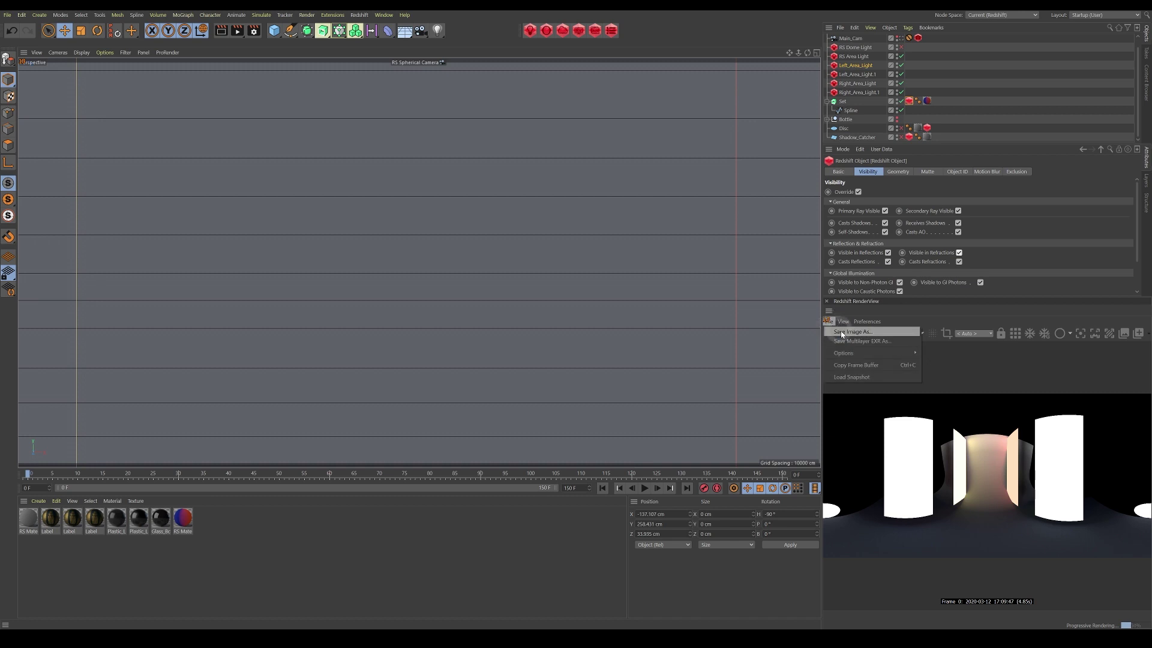
# Cancel the RenderView Save Image As dialog and switch the preview to bucket rendering
pyautogui.click(847, 333)
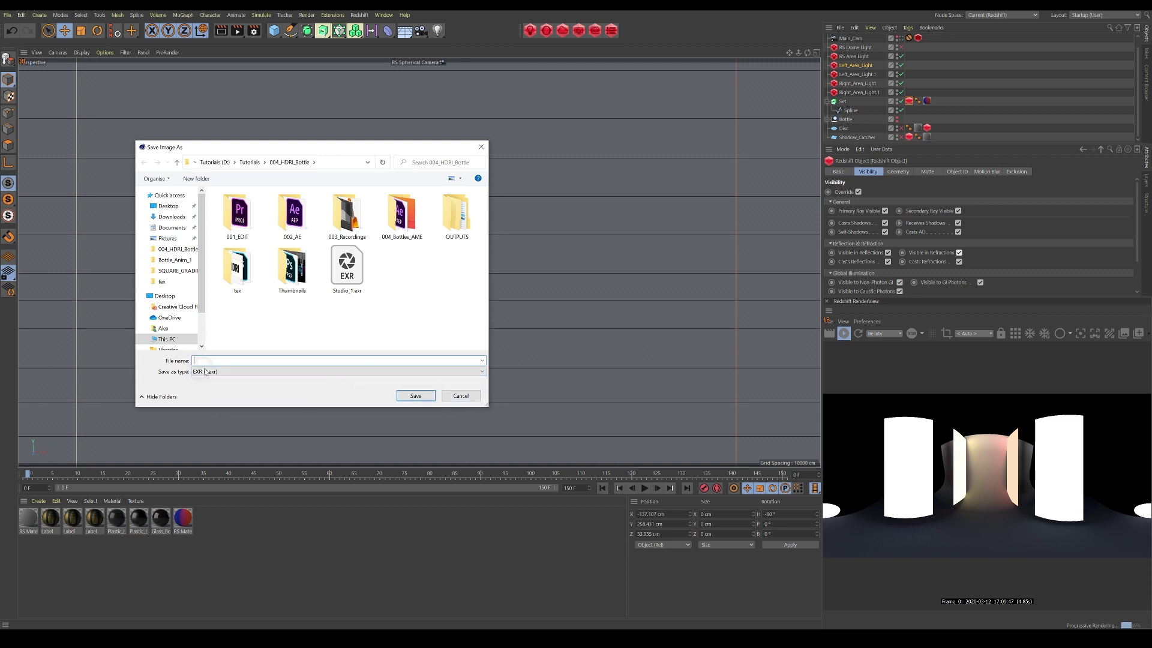
pyautogui.click(456, 401)
pyautogui.click(1015, 332)
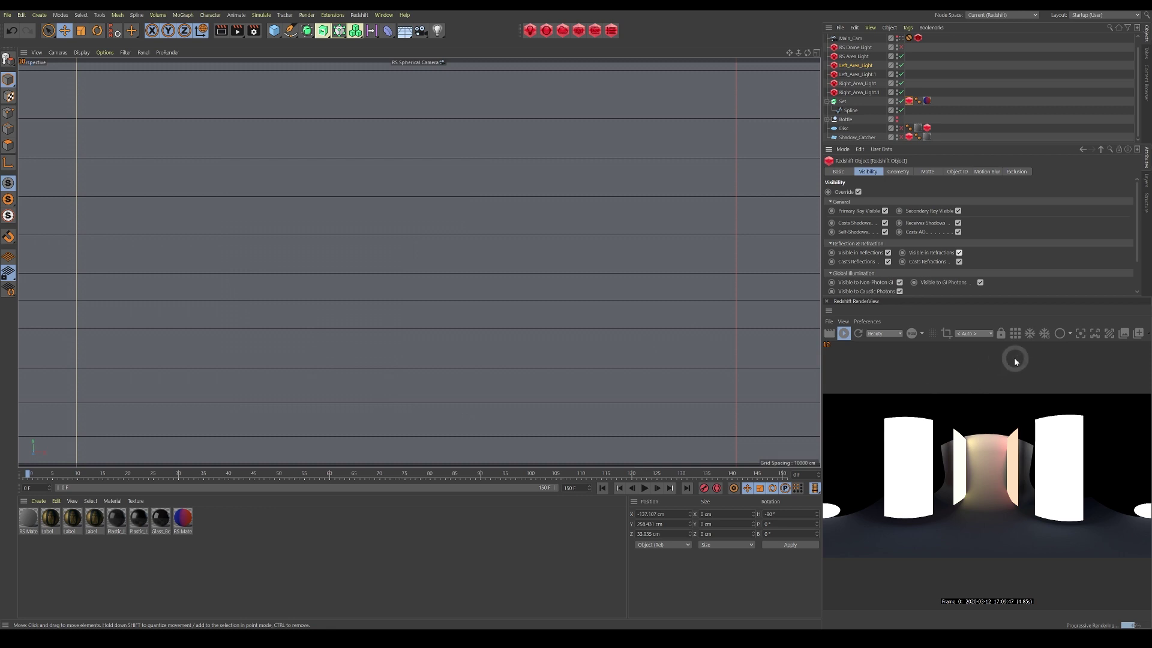
# Uncheck Override Samples for Reflection and Refraction under Redshift Basic Sampling Overrides
pyautogui.click(254, 30)
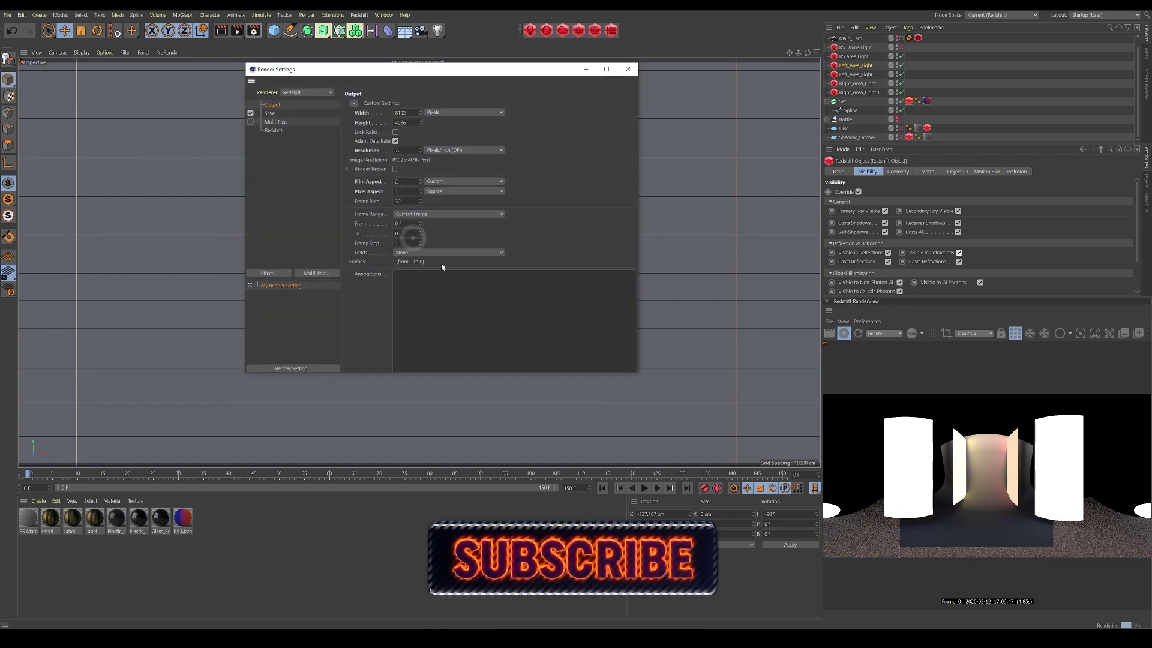
pyautogui.click(272, 131)
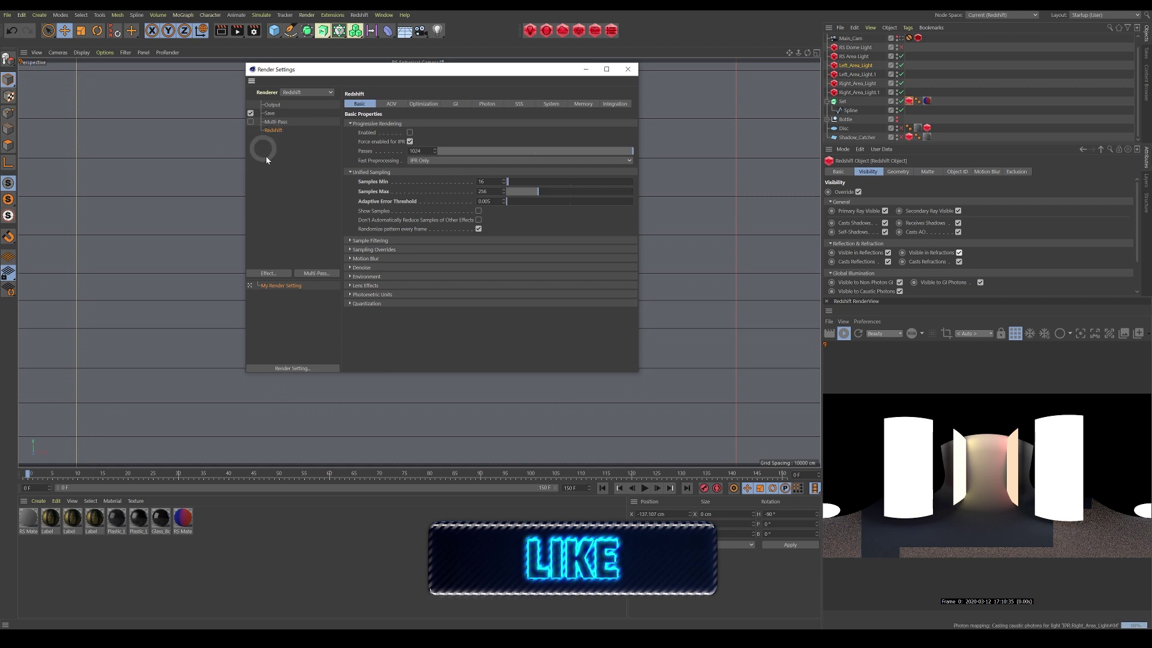
pyautogui.click(369, 250)
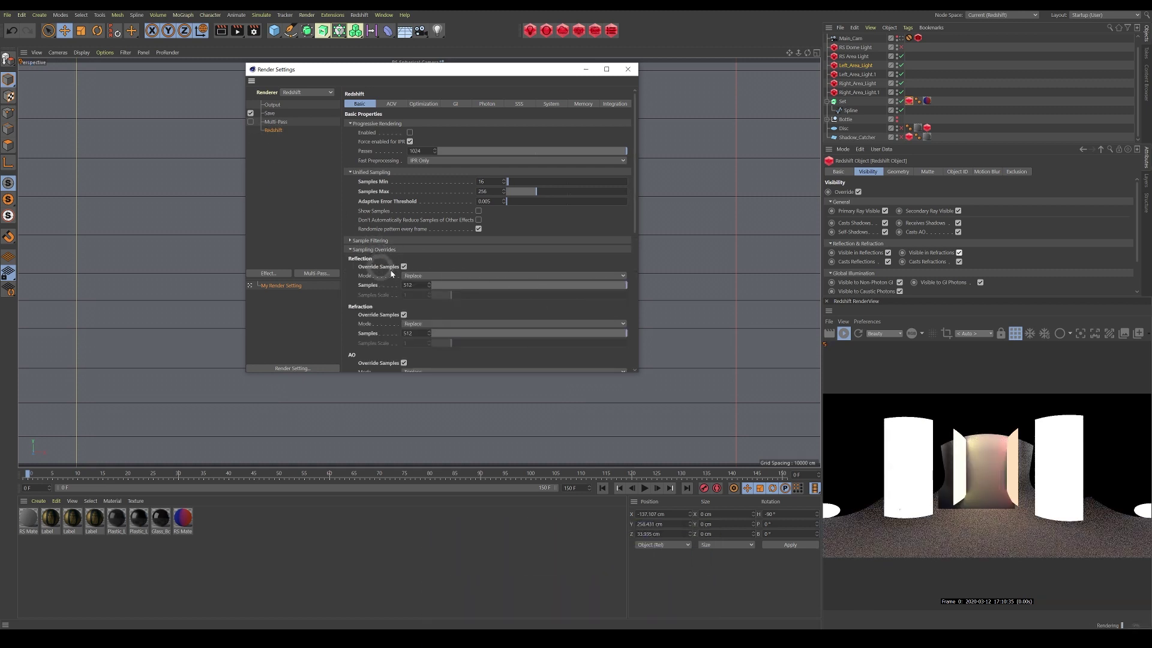
pyautogui.click(404, 266)
pyautogui.click(404, 314)
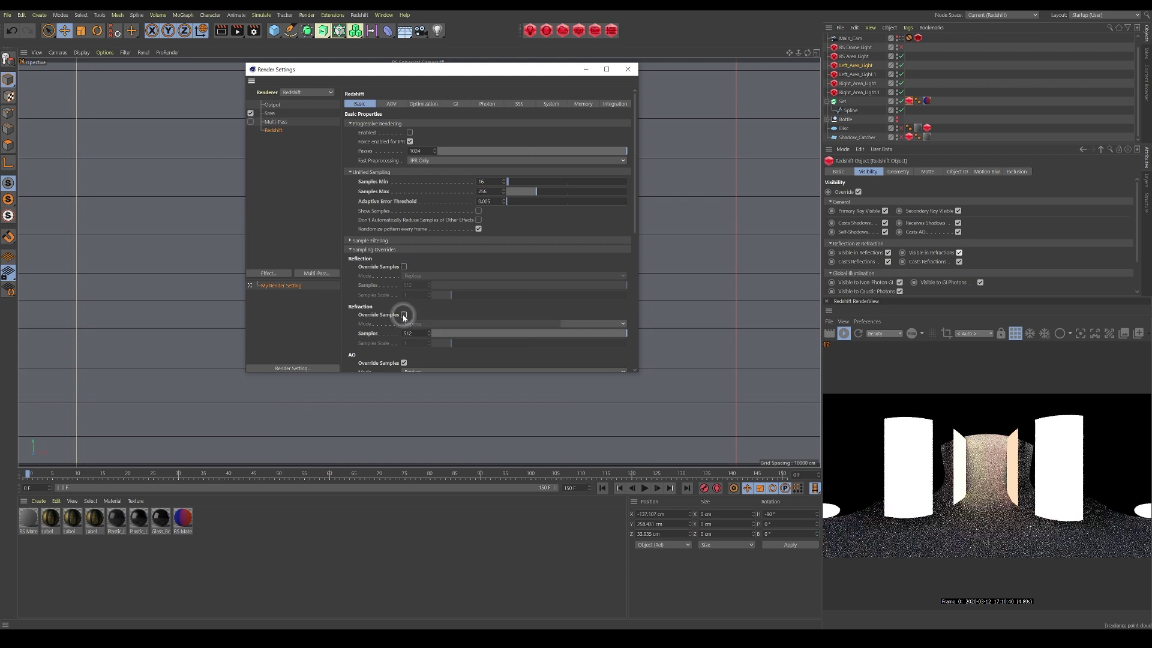
pyautogui.moveTo(634, 226); pyautogui.dragTo(624, 304)
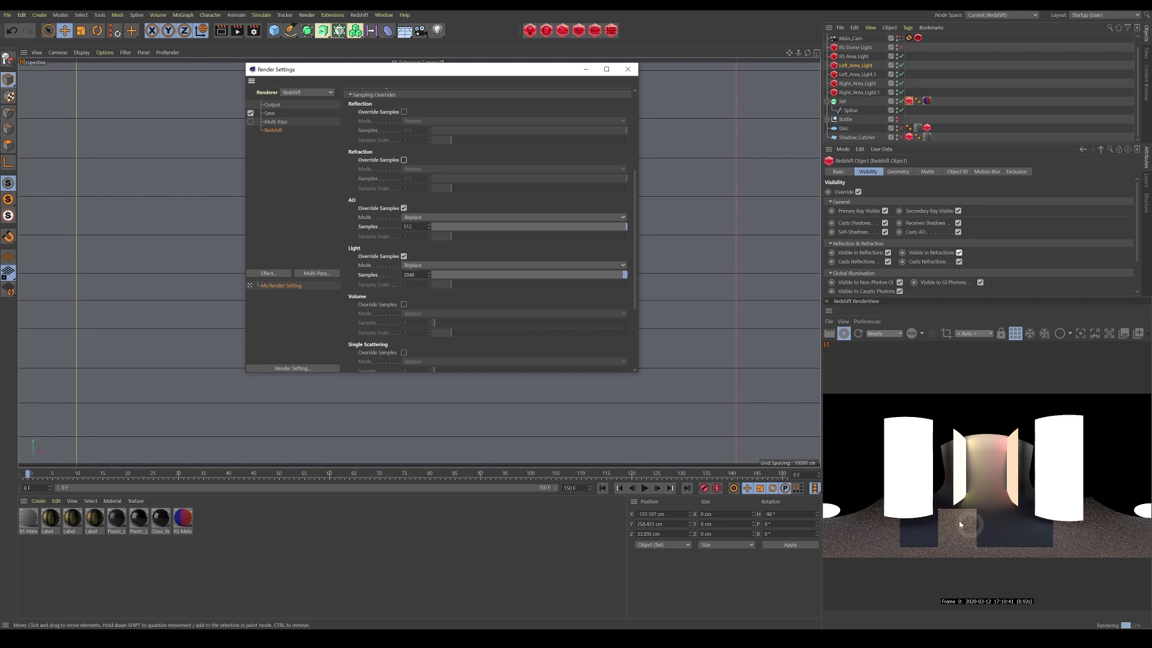
pyautogui.scroll(3, 636, 277)
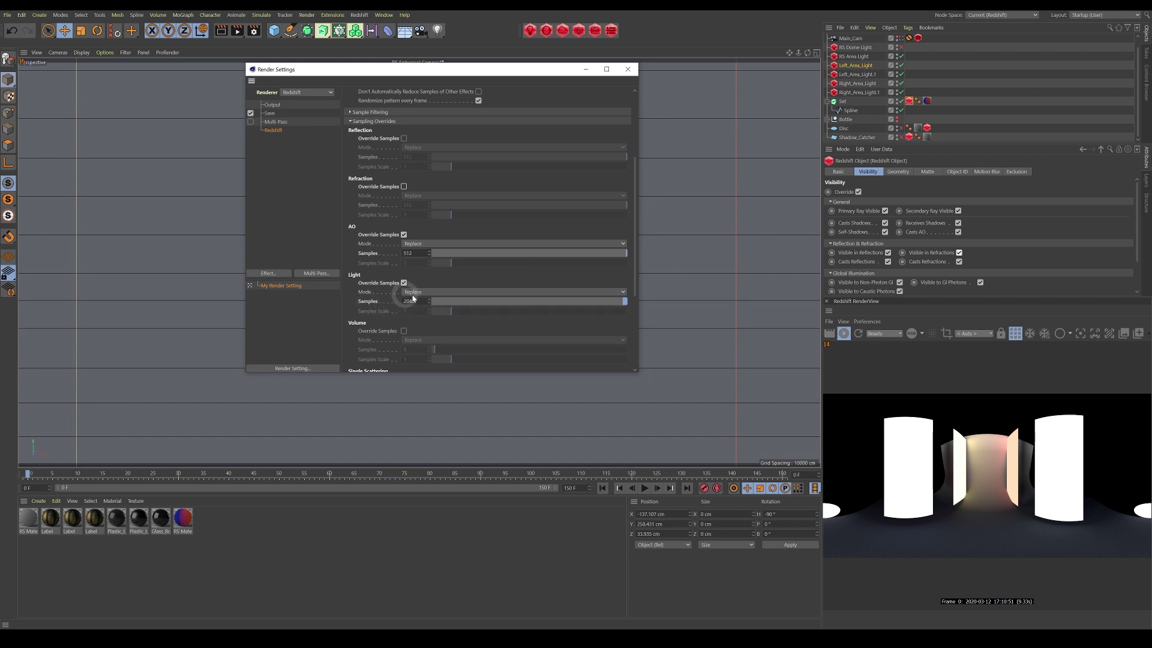
pyautogui.moveTo(631, 270); pyautogui.dragTo(617, 185)
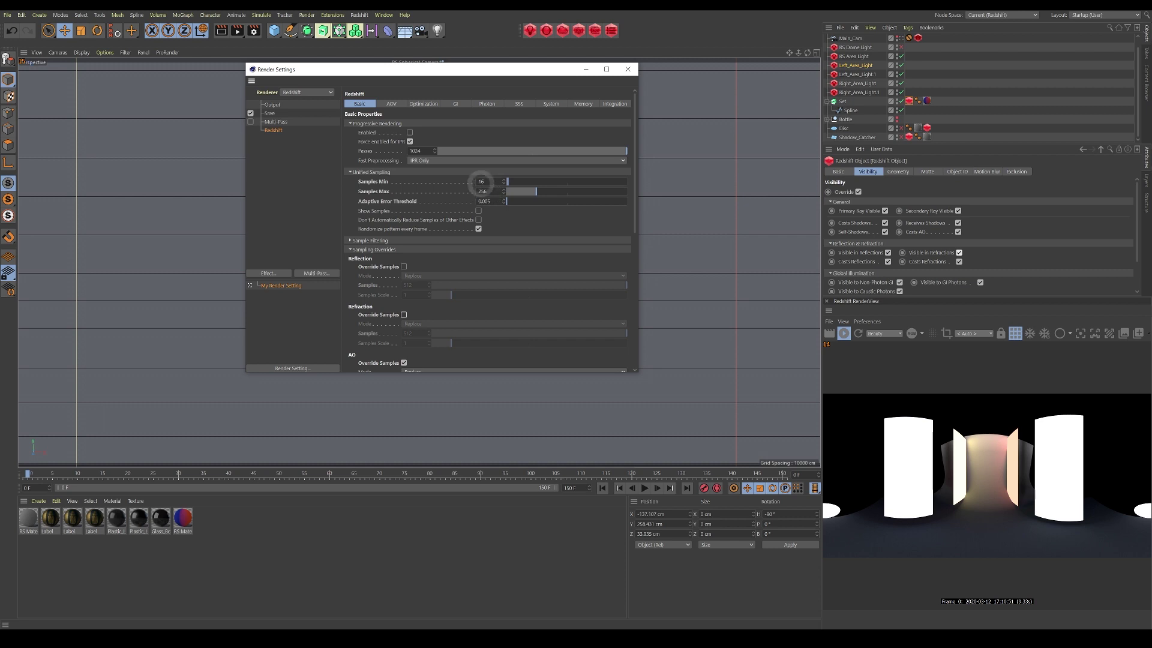
# On the GI tab, expand Brute Force GI and Irradiance Point Cloud, keeping Screen Radius at 8
pyautogui.click(457, 105)
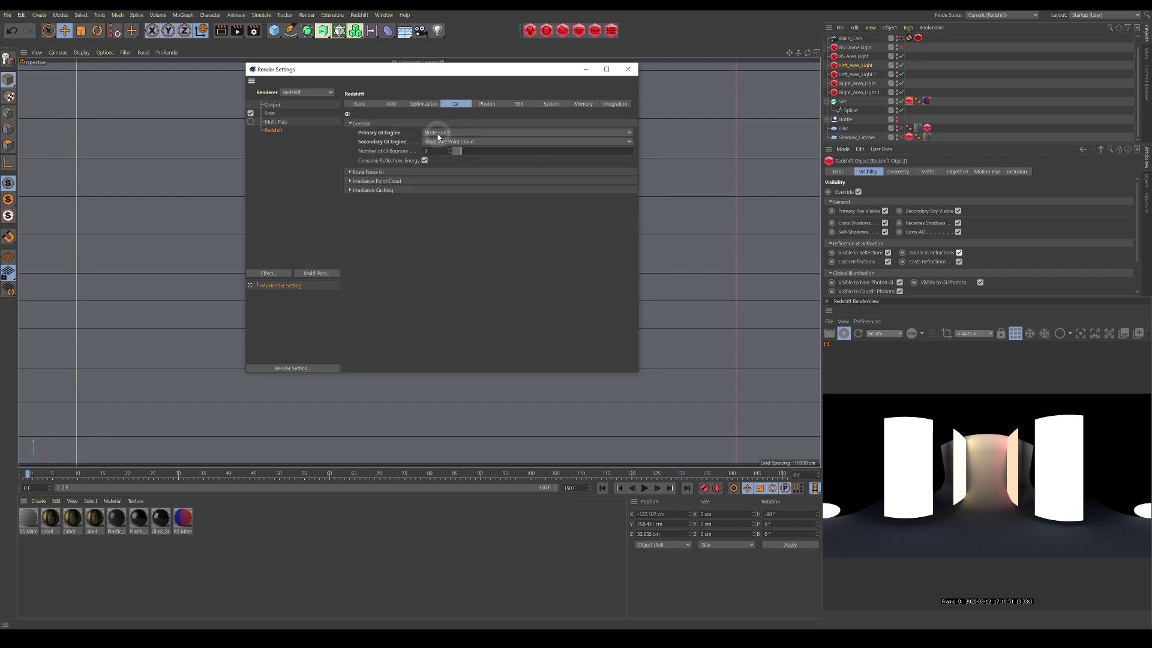
pyautogui.click(369, 173)
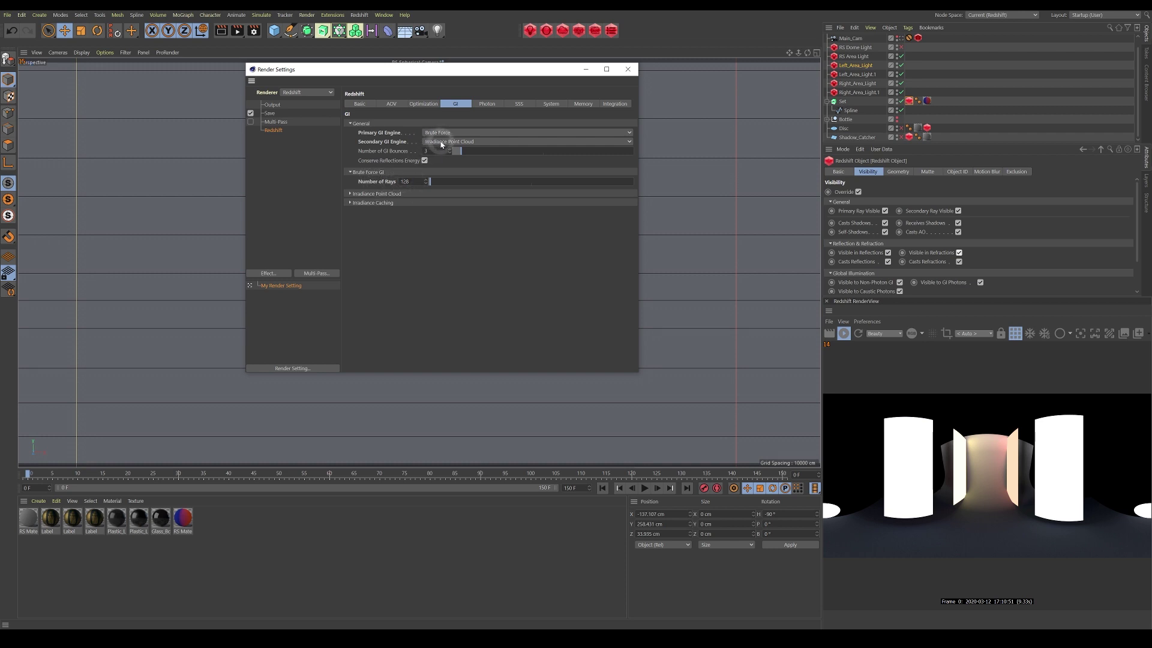
pyautogui.click(385, 194)
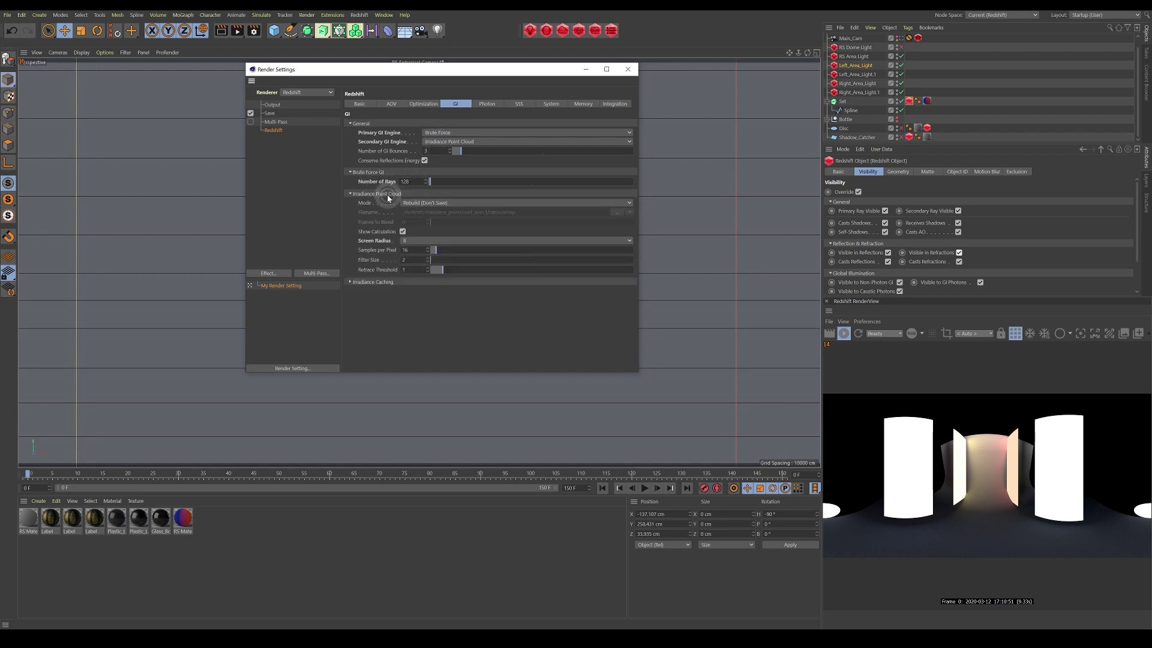
pyautogui.click(413, 240)
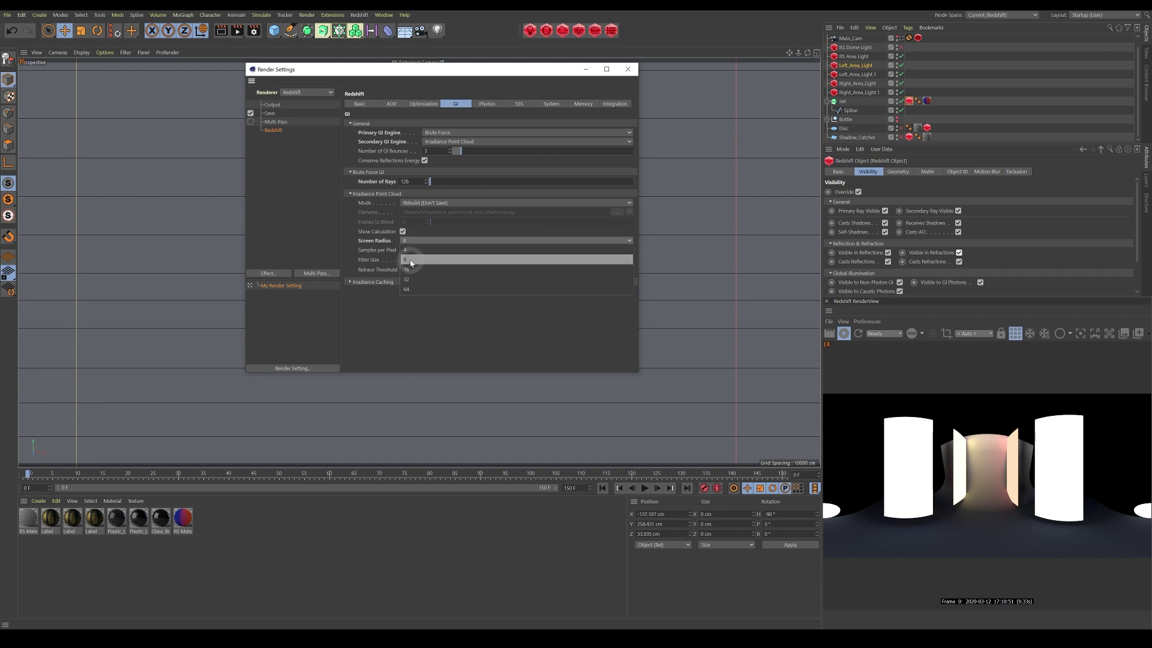
pyautogui.click(411, 262)
pyautogui.click(413, 242)
pyautogui.click(410, 264)
# Add a Beauty AOV with direct output enabled and multi-pass turned off
pyautogui.click(484, 286)
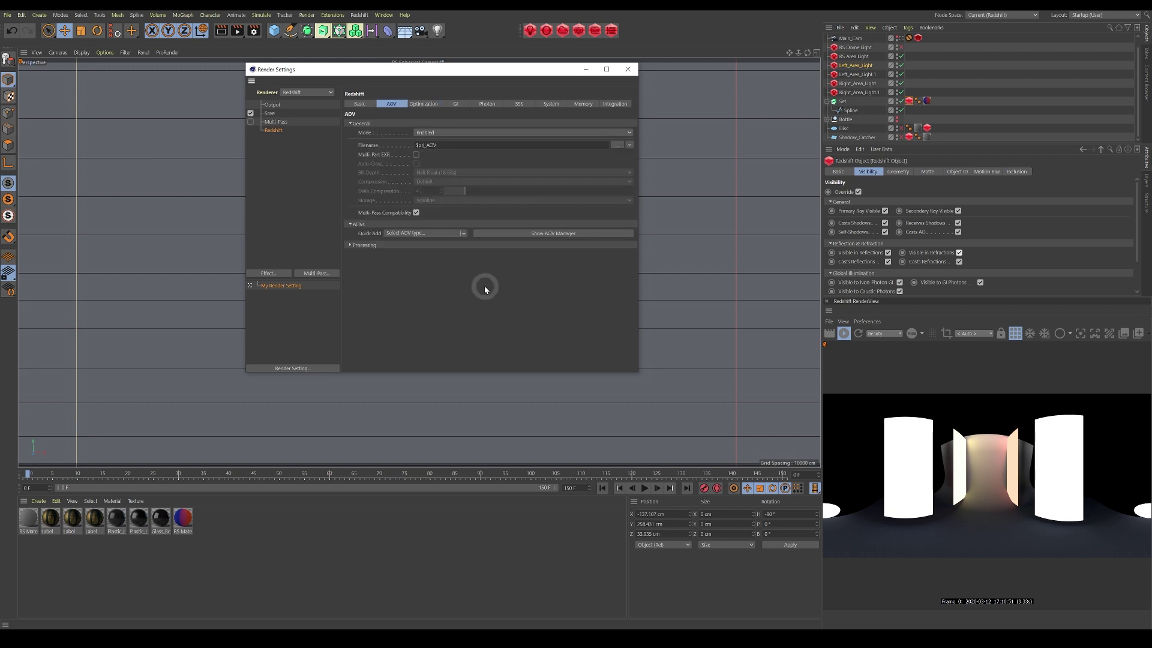
pyautogui.click(488, 234)
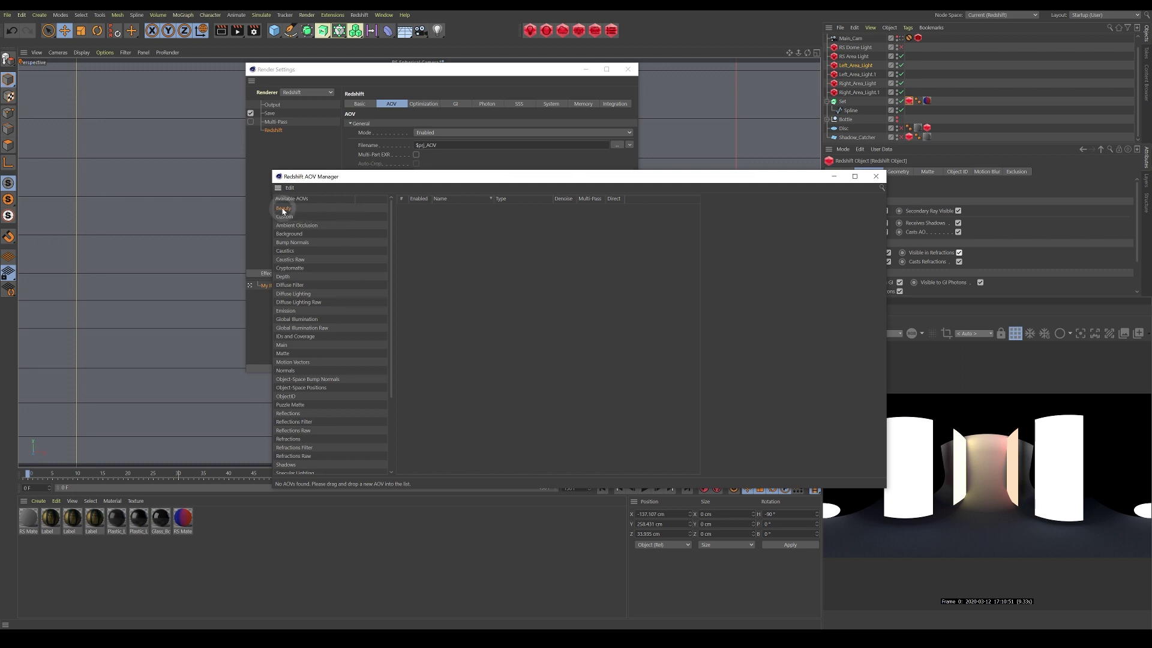
pyautogui.moveTo(283, 207); pyautogui.dragTo(540, 249)
pyautogui.moveTo(553, 179); pyautogui.dragTo(467, 184)
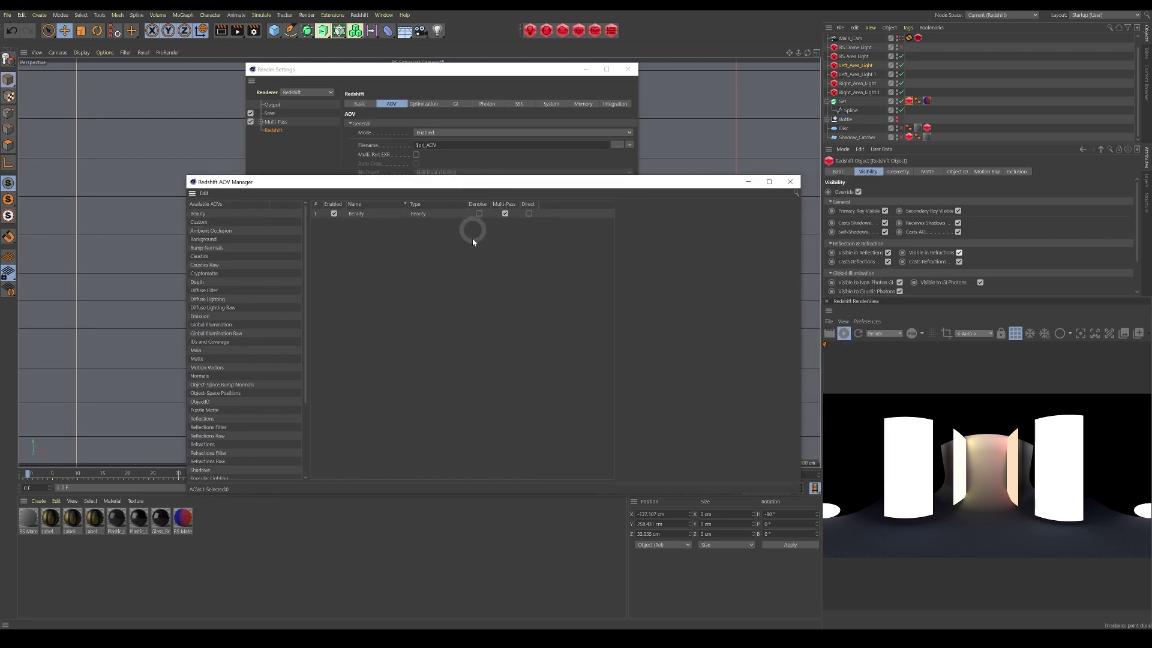
pyautogui.click(528, 213)
pyautogui.click(506, 214)
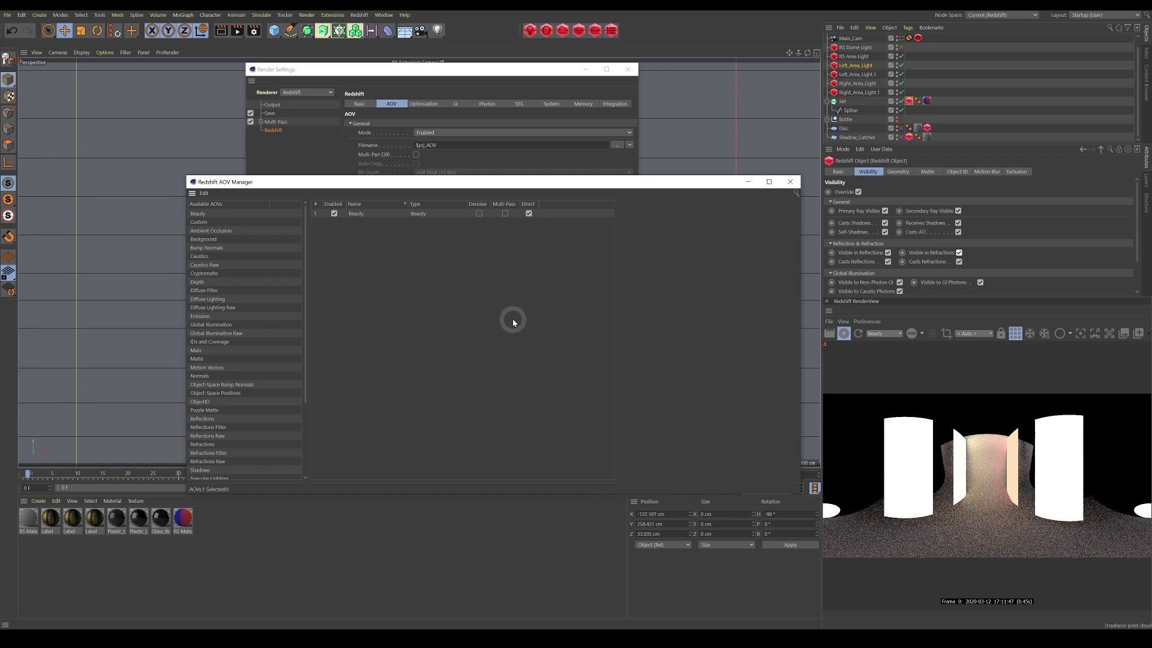
# Set the Beauty AOV's Bits Per Channel to Float (32 Bits)
pyautogui.click(358, 214)
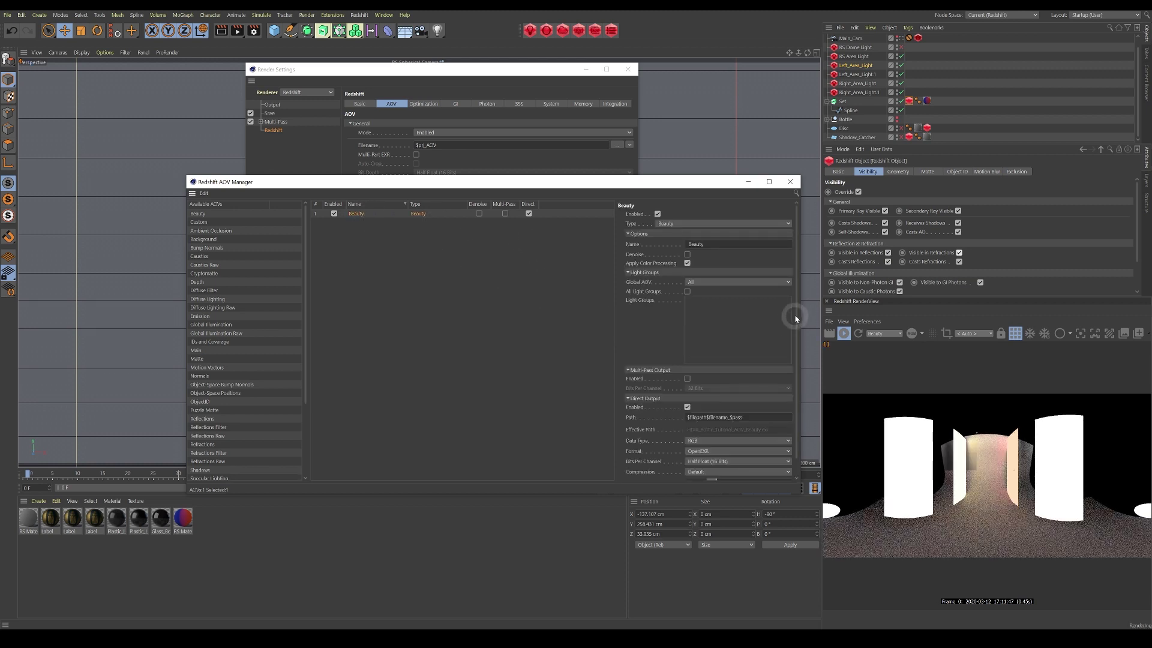
pyautogui.moveTo(794, 315); pyautogui.dragTo(779, 378)
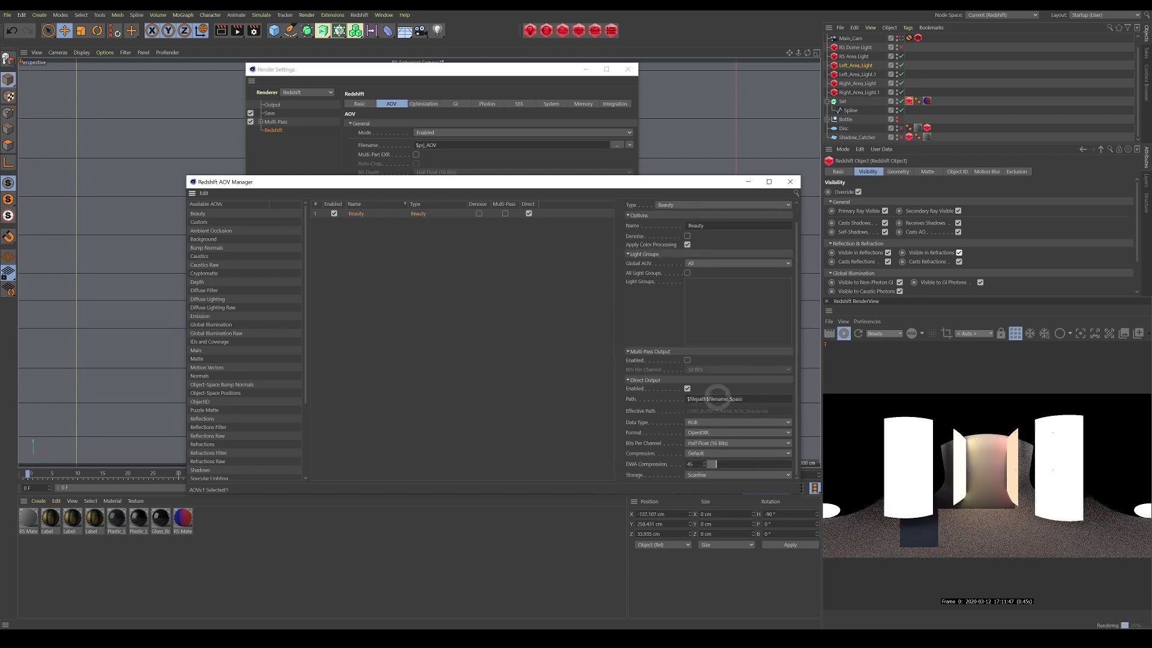
pyautogui.click(721, 443)
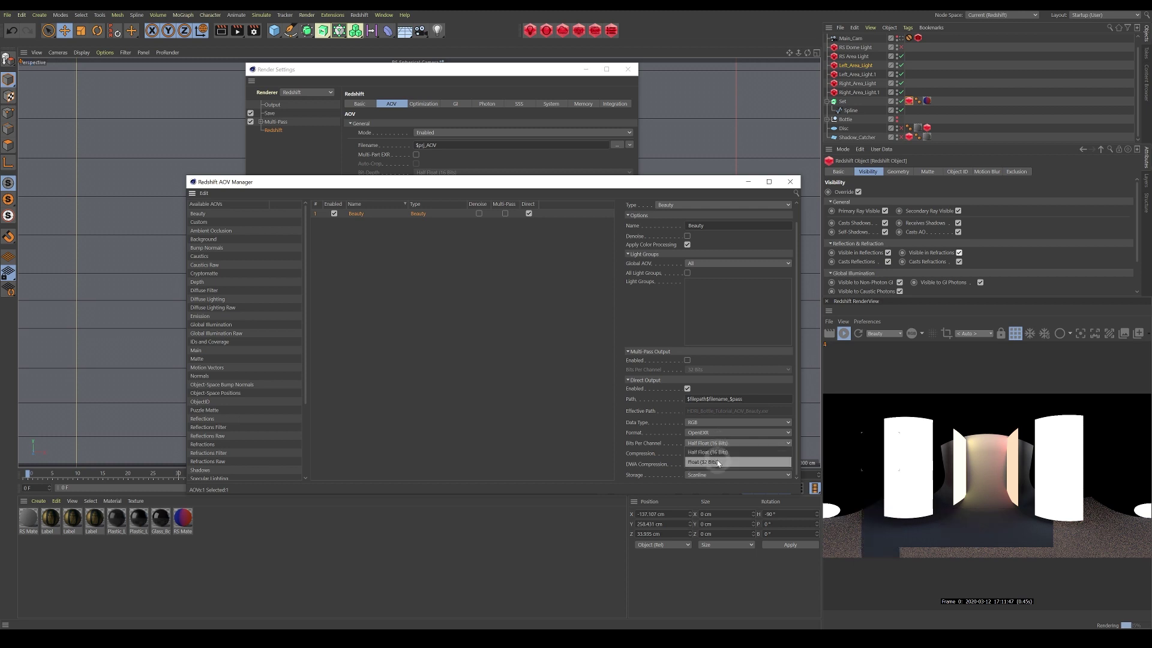
pyautogui.click(718, 463)
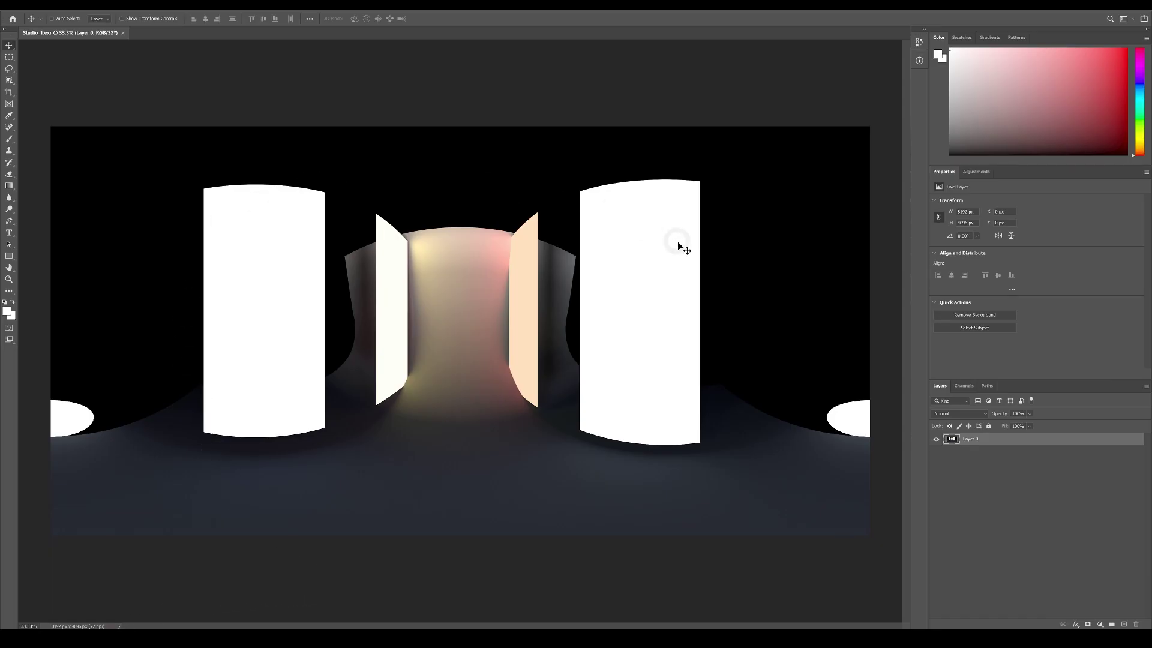
# Zoom in on the light panels of the Studio_1.exr panorama with Ctrl+=
pyautogui.hotkey('ctrl', '=')
pyautogui.hotkey('ctrl', '=')
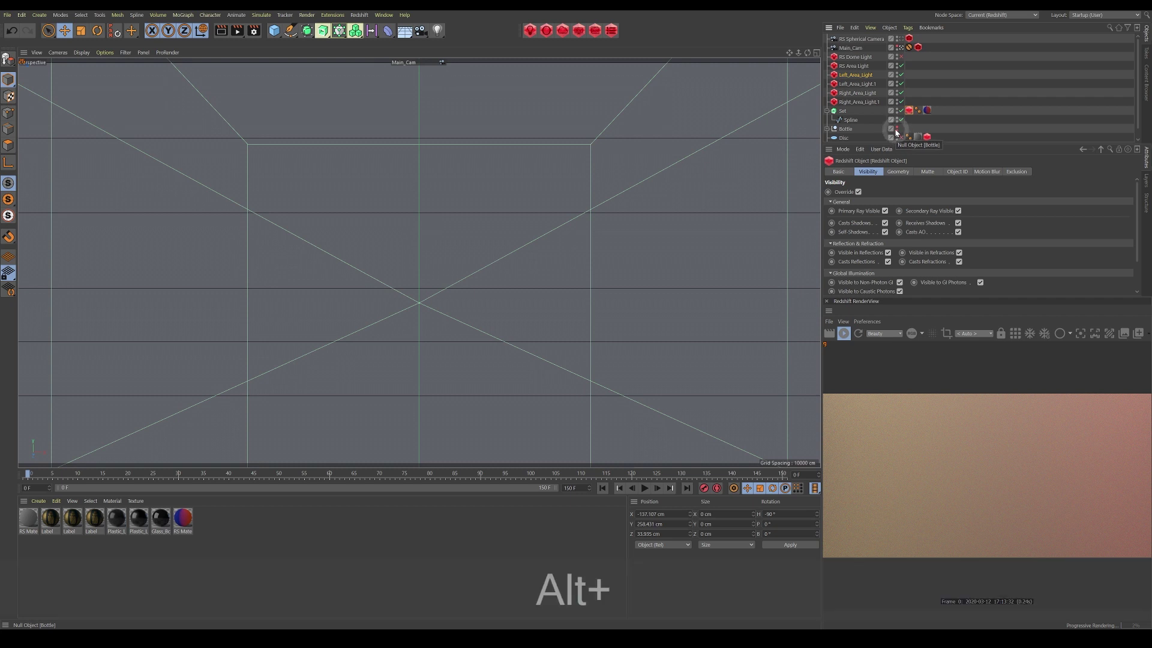
# Unhide the Bottle, set the output to 1080 × 1080, and exclude the area lights from rendering
pyautogui.keyDown('alt'); pyautogui.click(898, 131); pyautogui.keyUp('alt')
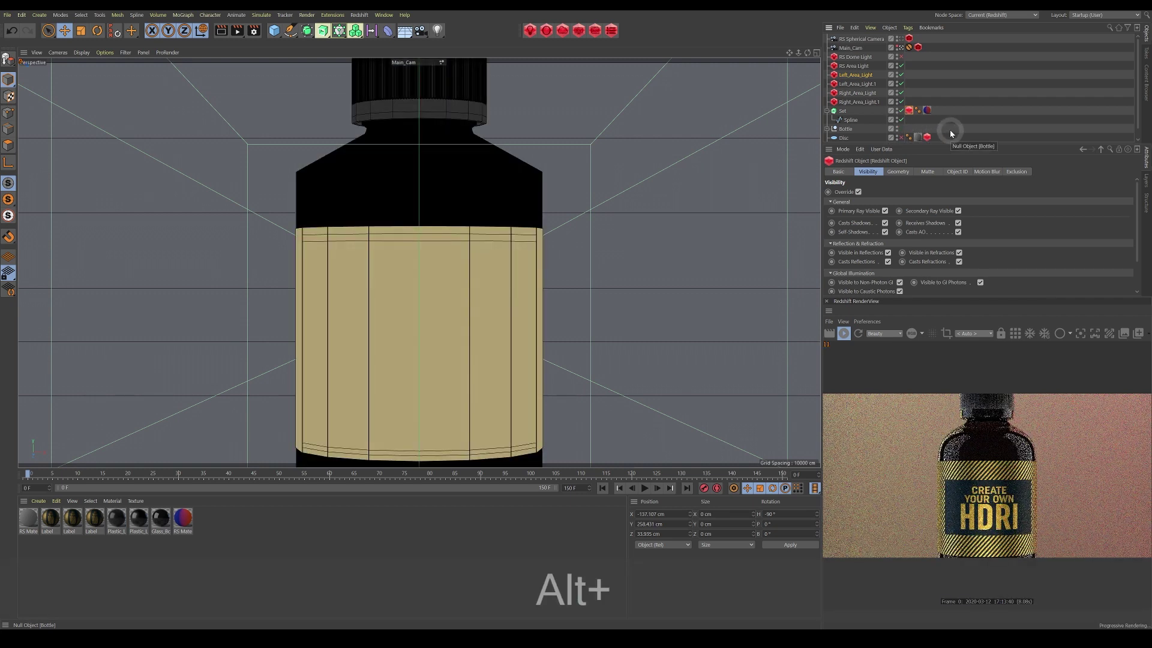
pyautogui.click(255, 31)
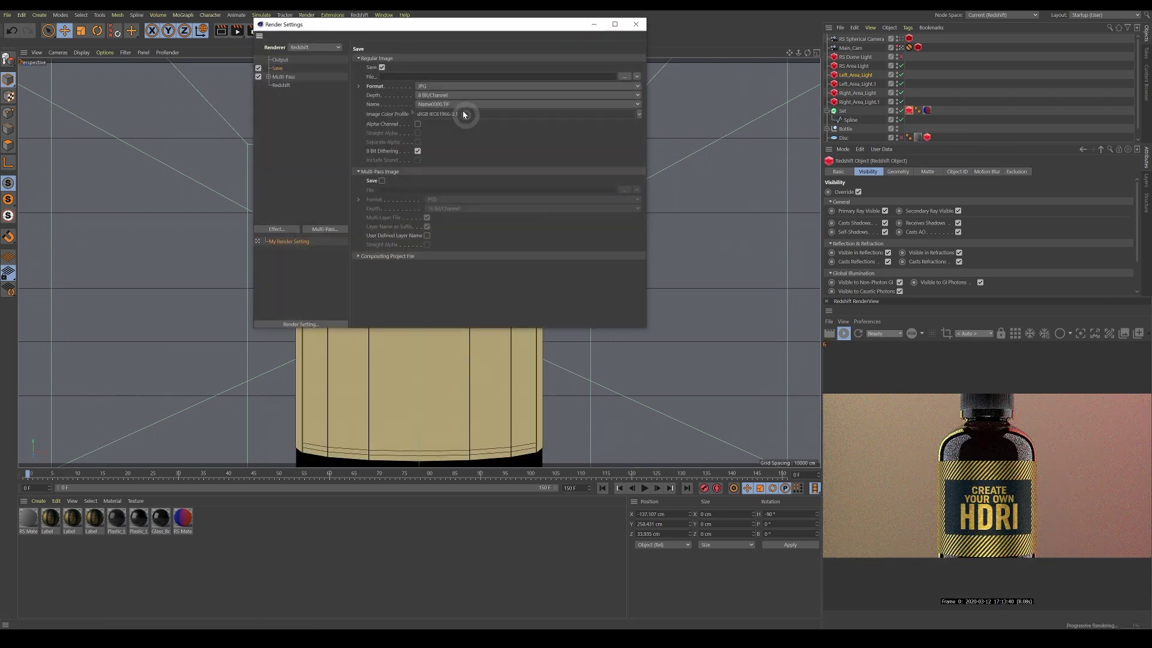
pyautogui.click(280, 59)
pyautogui.doubleClick(414, 77)
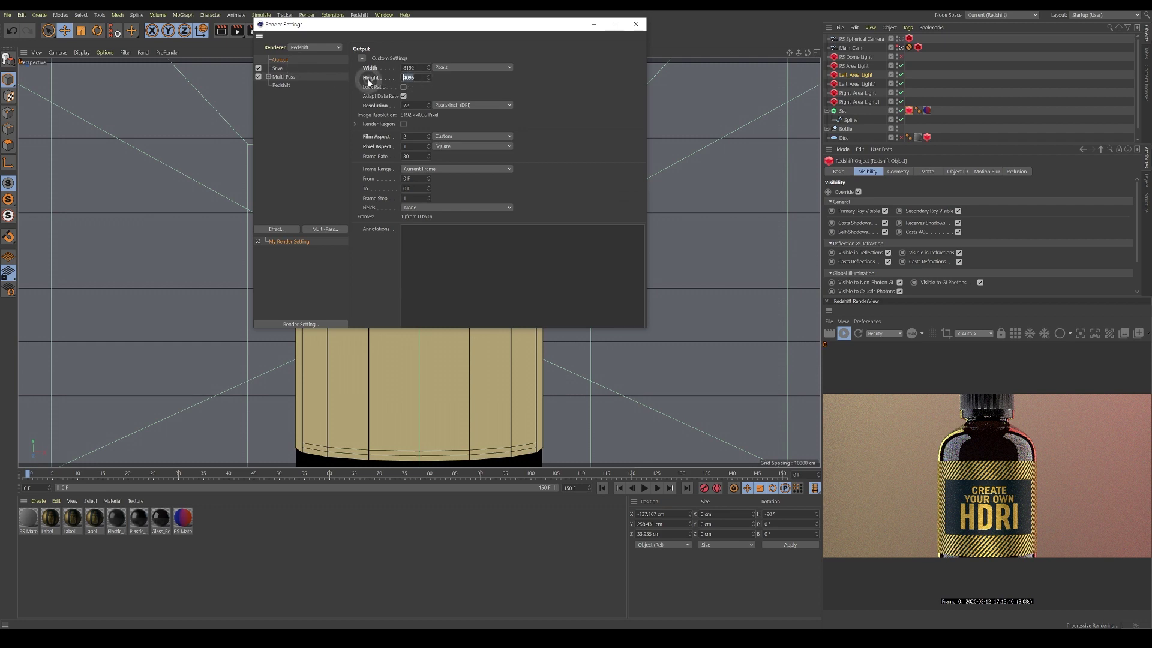
pyautogui.write('1080')
pyautogui.doubleClick(414, 67)
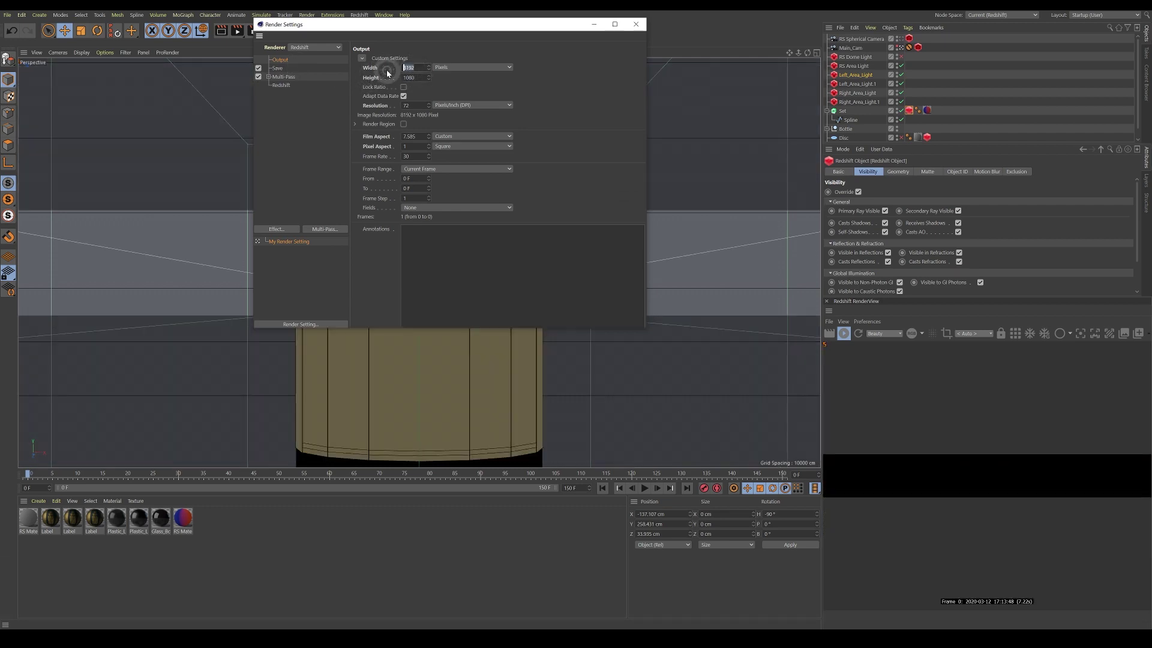
pyautogui.write('1080')
pyautogui.press('Return')
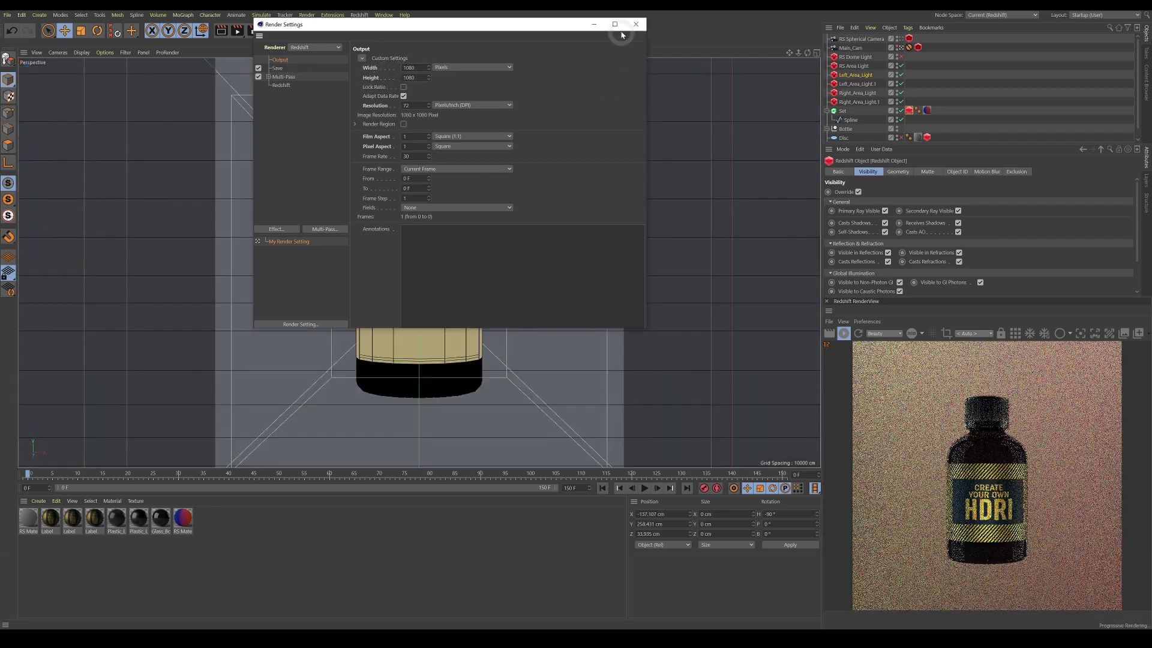
pyautogui.click(636, 24)
pyautogui.moveTo(901, 65)
pyautogui.mouseDown()
pyautogui.moveTo(901, 102)
pyautogui.moveTo(902, 59)
pyautogui.mouseUp()
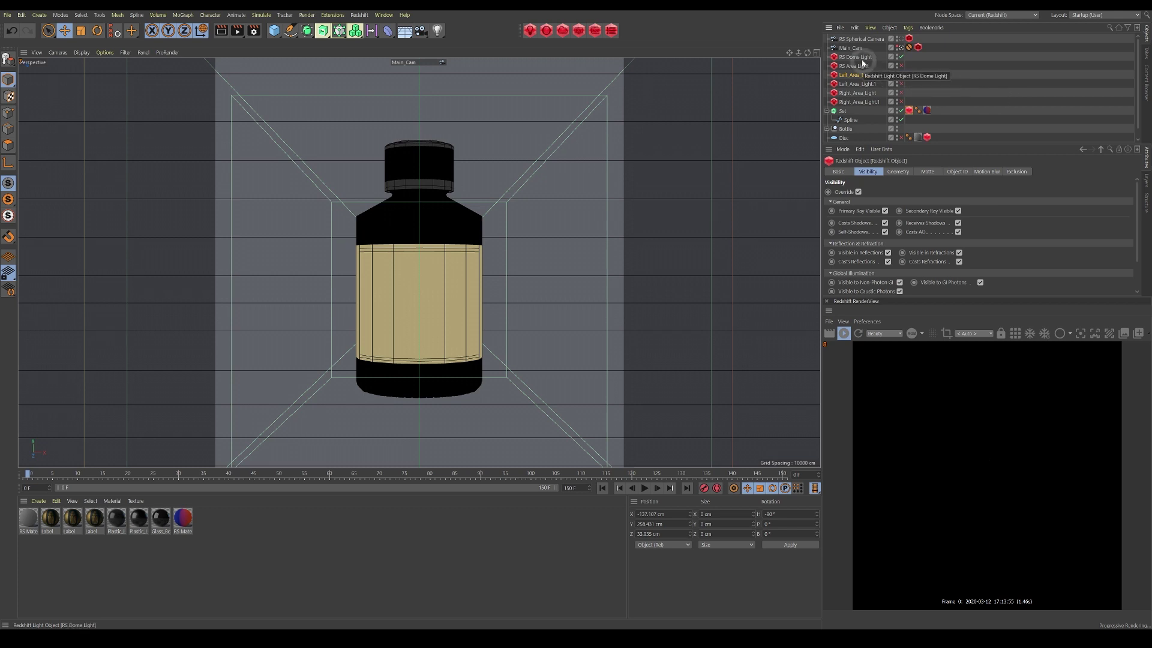
# Load 004_HDRI_Bottle/Studio_1.exr as the RS Dome Light's HDRI image
pyautogui.click(855, 56)
pyautogui.scroll(-2, 1126, 236)
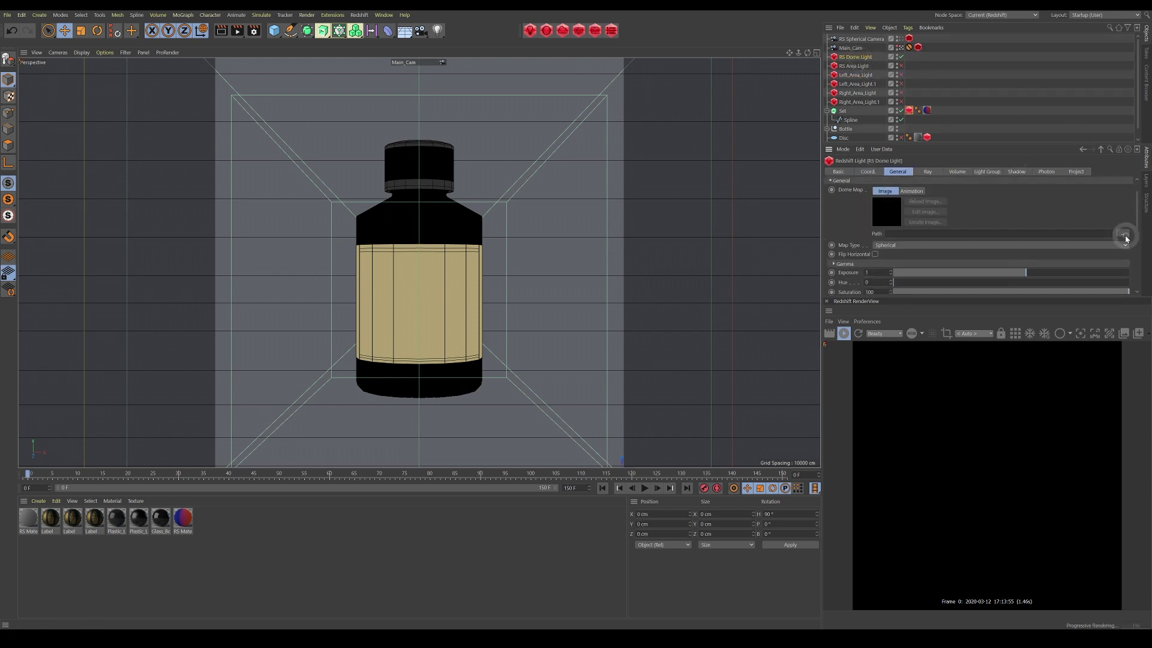
pyautogui.click(1123, 235)
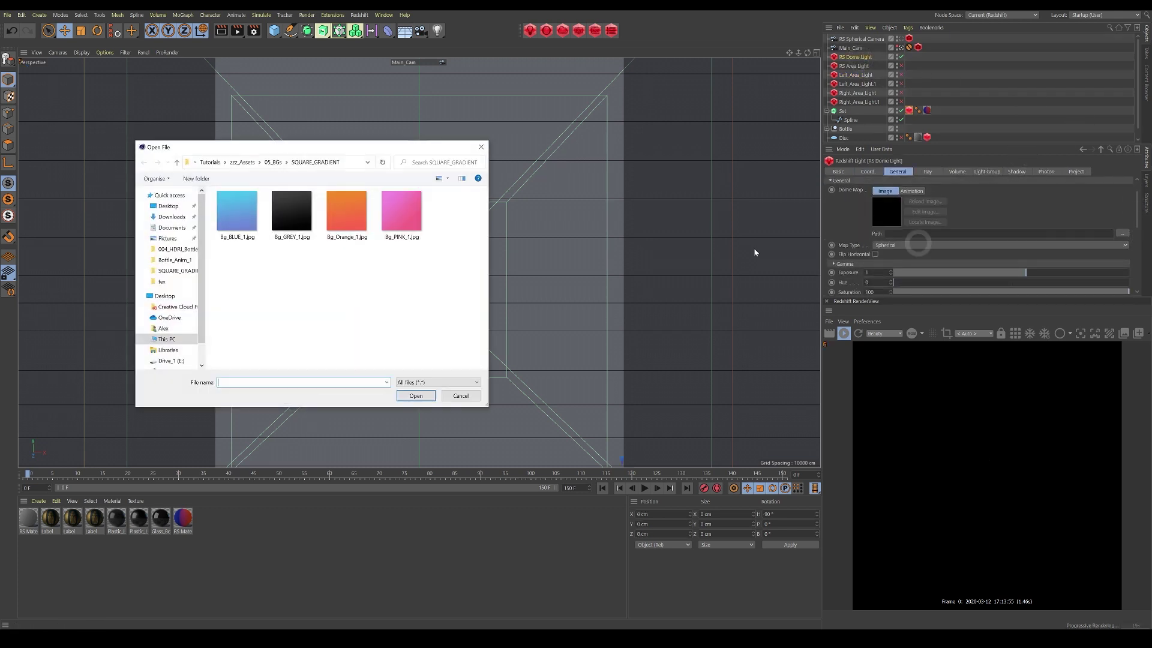
pyautogui.click(275, 163)
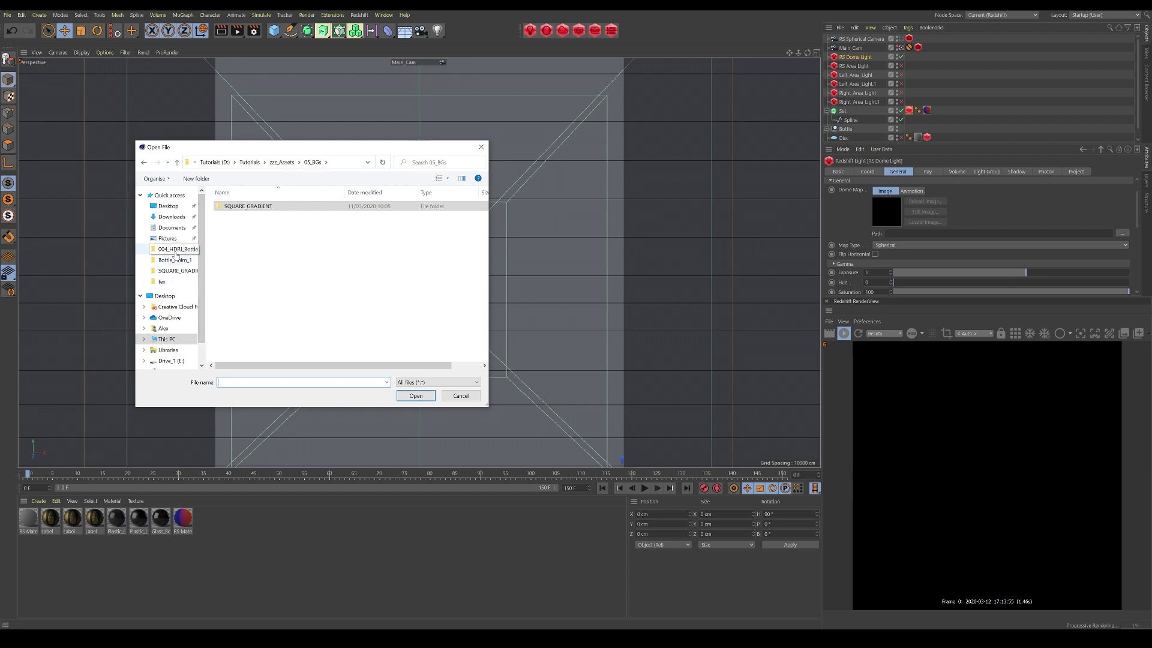
pyautogui.click(176, 254)
pyautogui.scroll(-2, 299, 343)
pyautogui.click(237, 339)
pyautogui.click(414, 396)
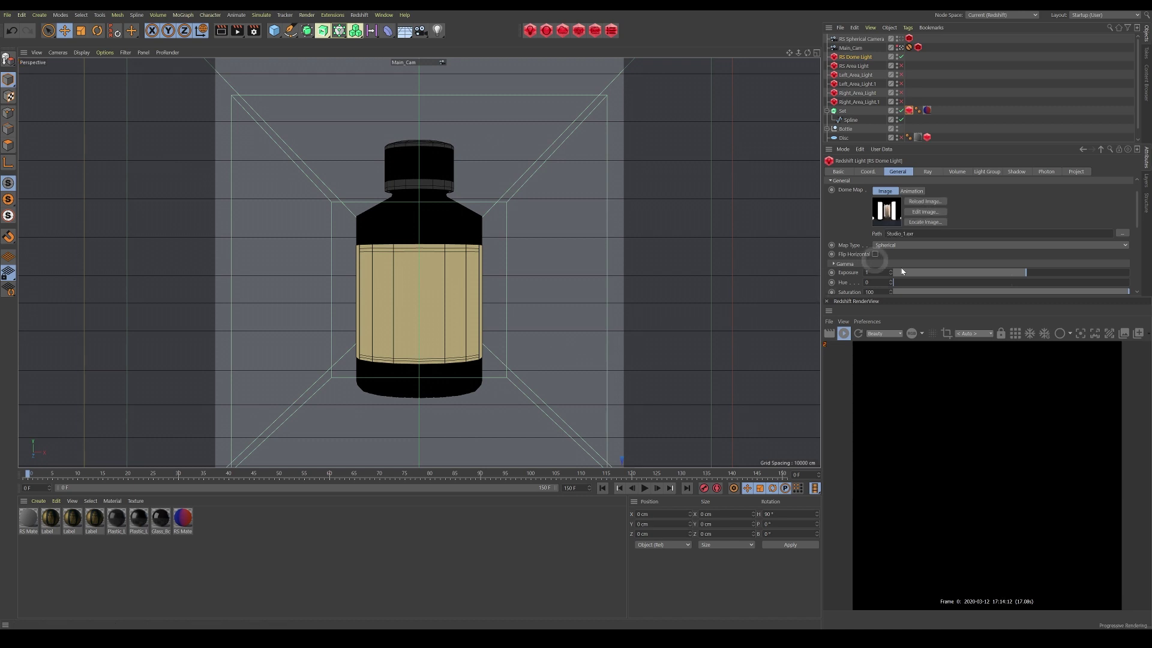
# Set the dome light's Tint to full white
pyautogui.scroll(-2, 1137, 224)
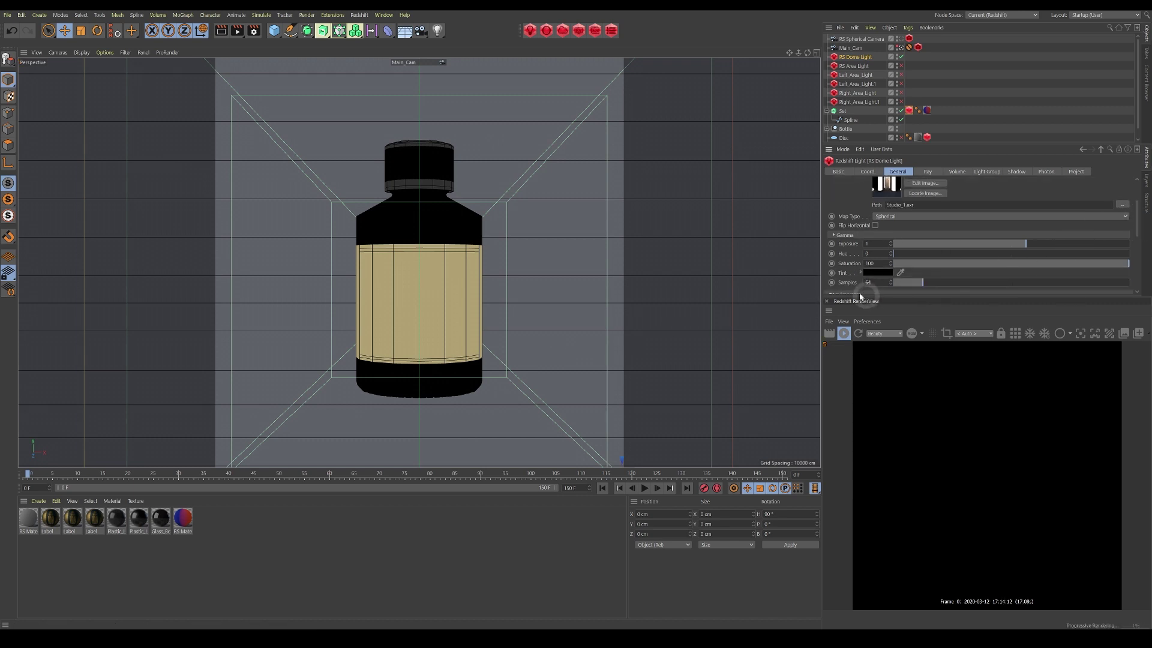
pyautogui.click(872, 275)
pyautogui.moveTo(897, 290); pyautogui.dragTo(962, 290)
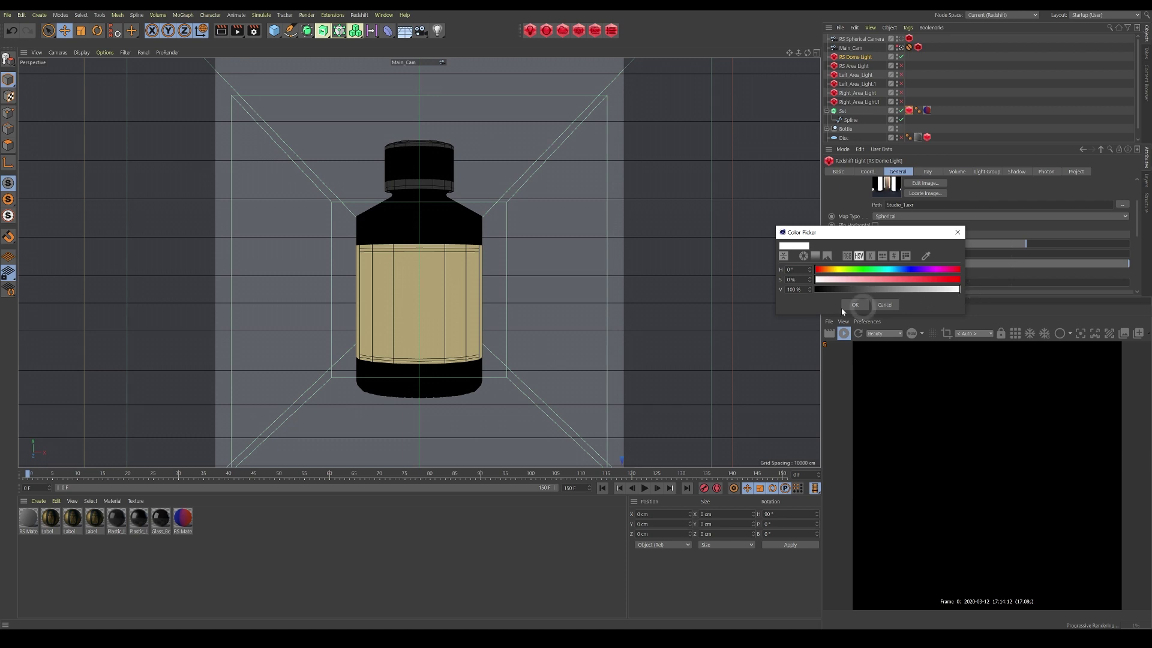
pyautogui.click(855, 306)
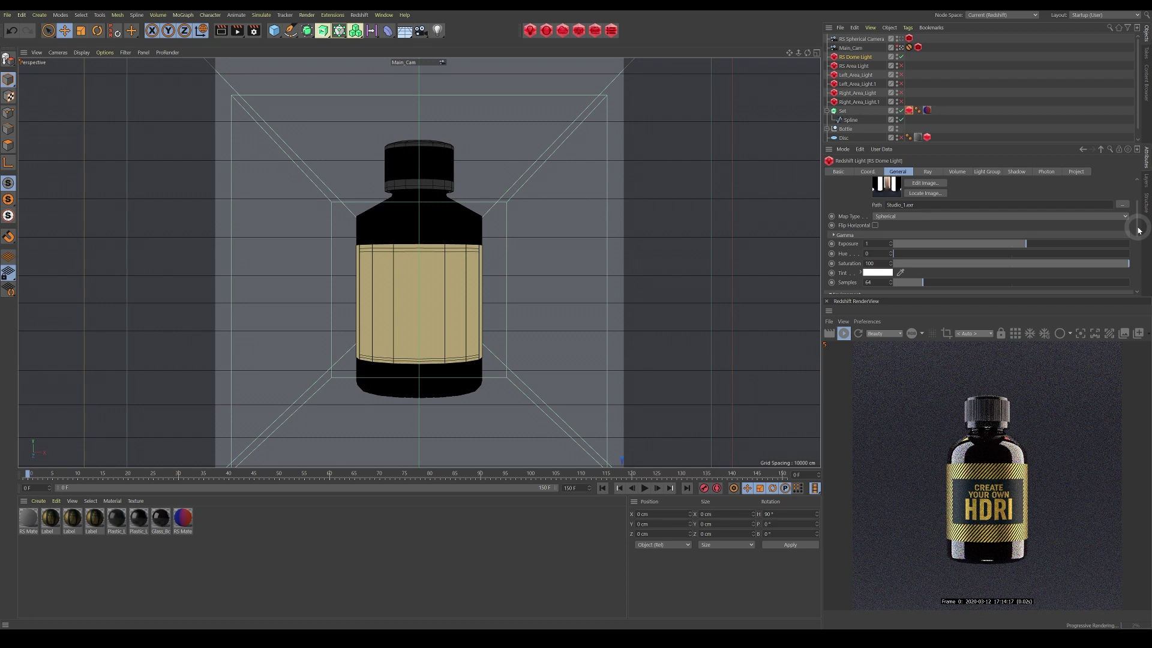
# Enable Matte override on the Set's Redshift Object tag
pyautogui.click(909, 111)
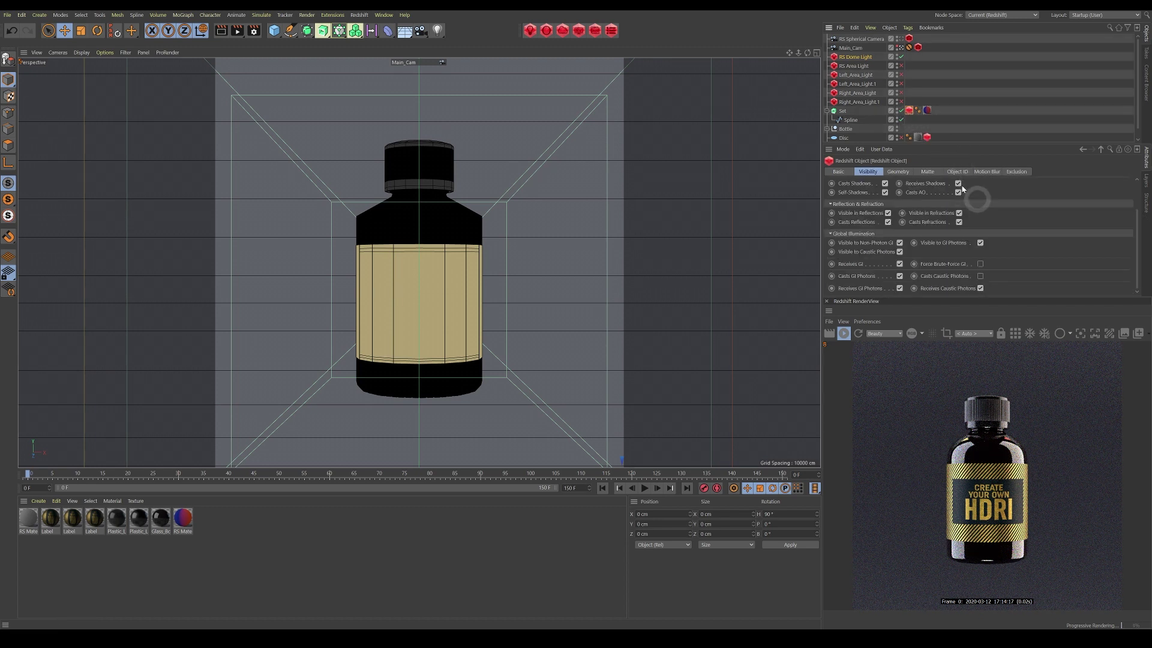
pyautogui.click(927, 172)
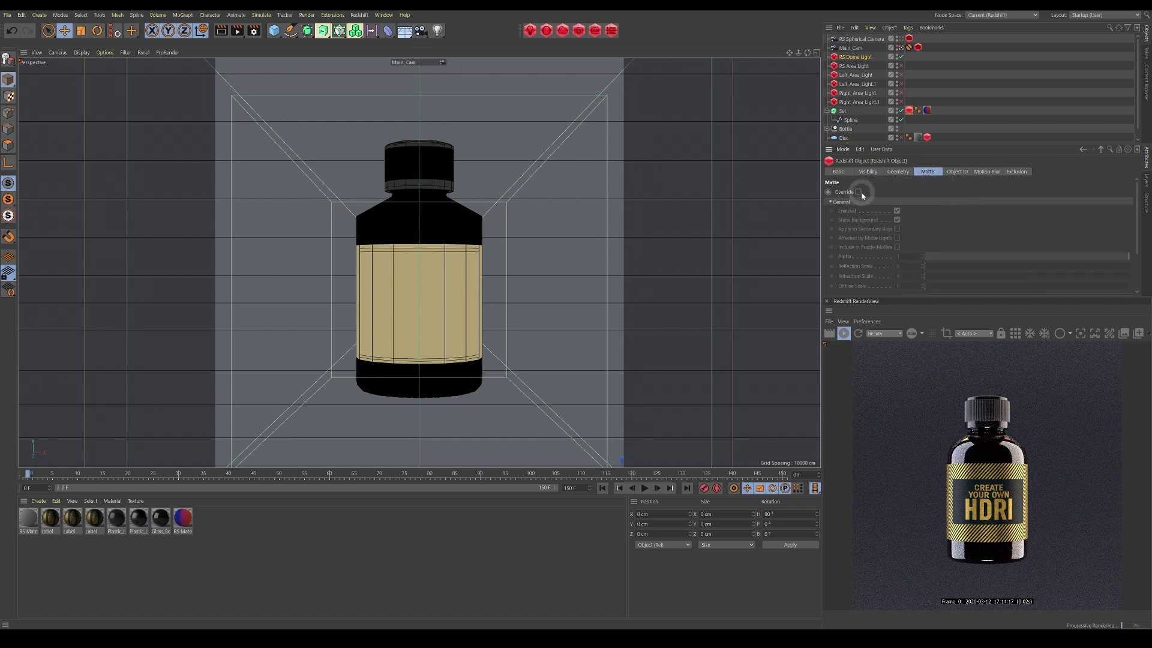
pyautogui.click(859, 193)
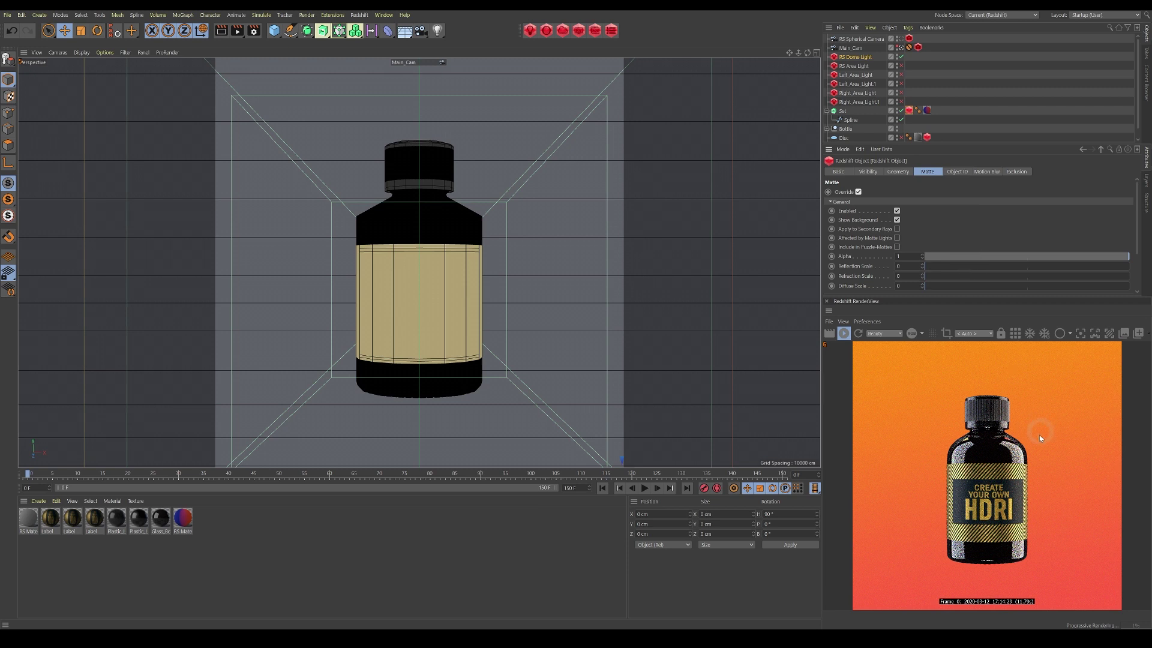
# Hide the Set from refractions and make the Shadow_Catcher floor visible
pyautogui.click(898, 171)
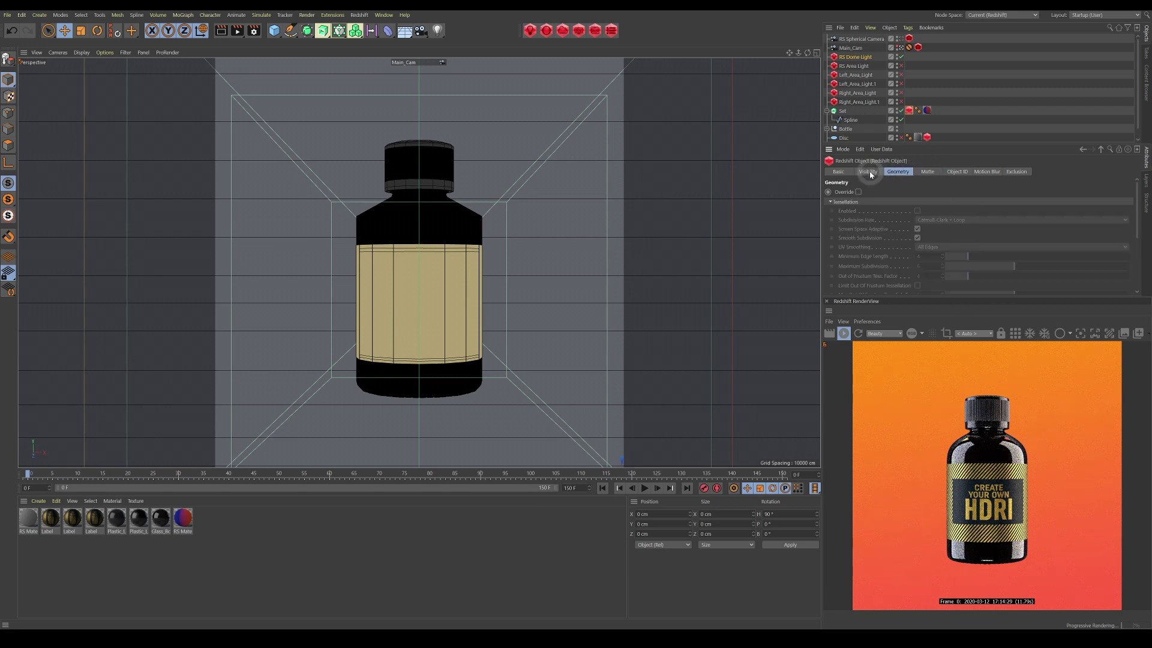
pyautogui.click(869, 173)
pyautogui.click(959, 232)
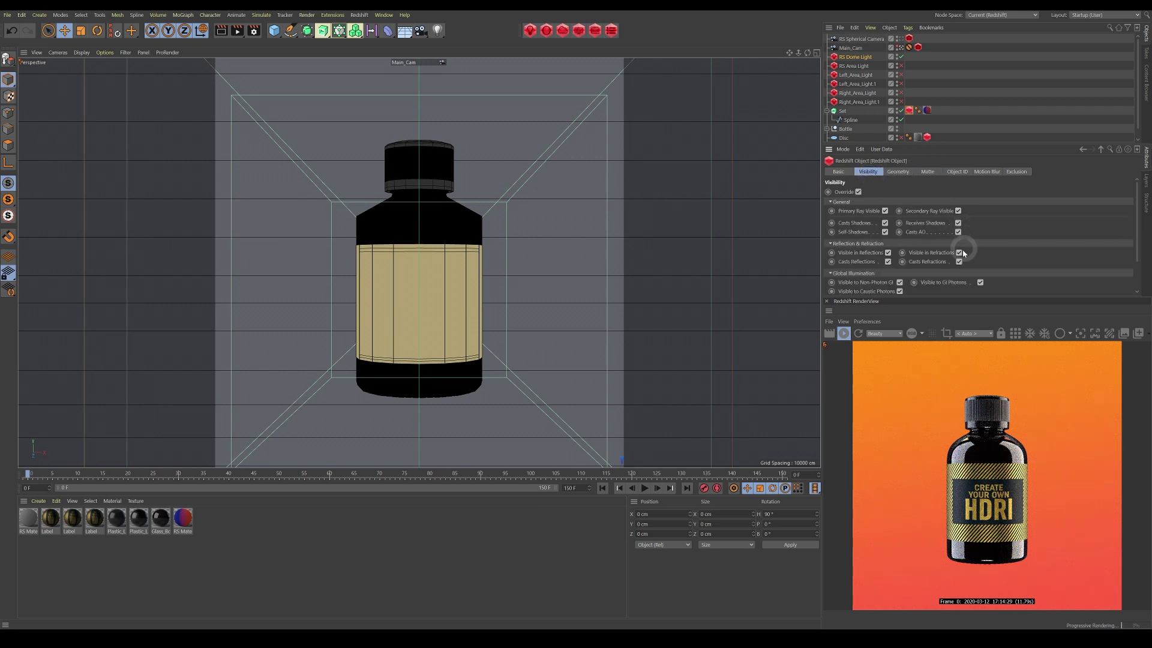
pyautogui.click(958, 252)
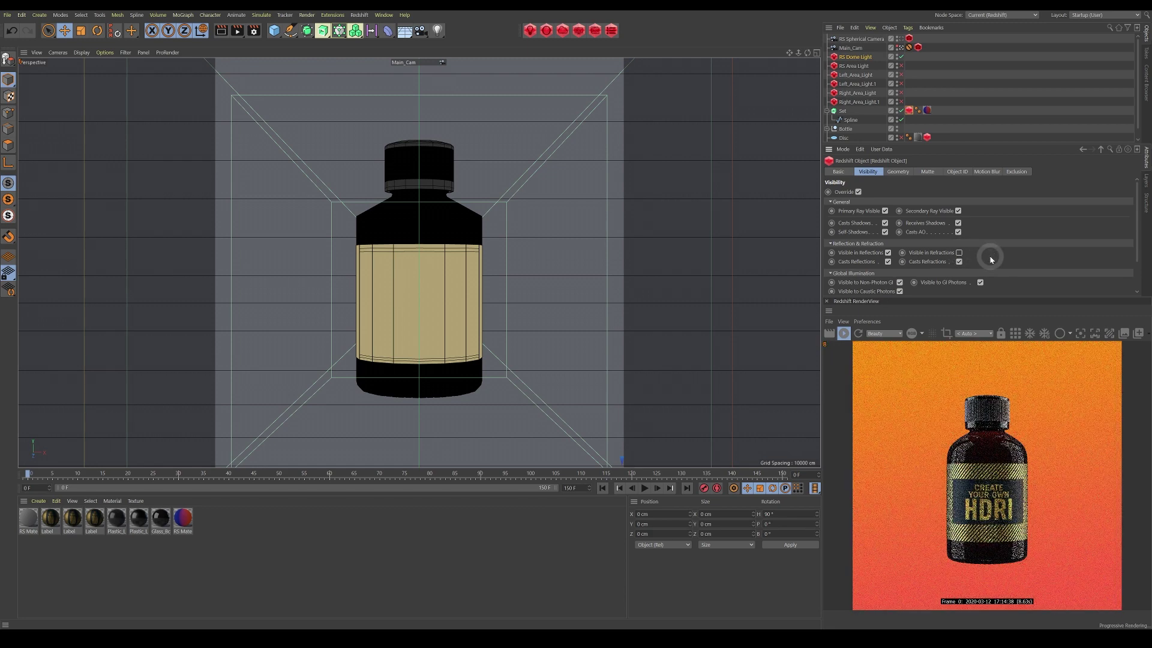
pyautogui.click(967, 158)
pyautogui.scroll(-1, 1120, 114)
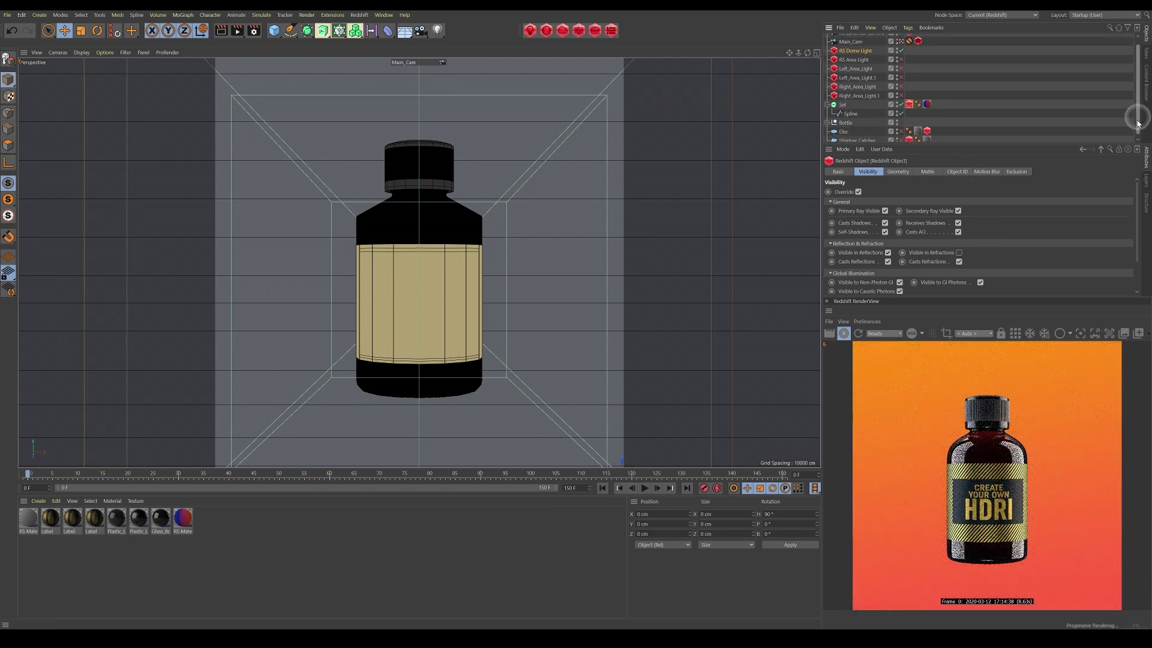
pyautogui.click(901, 138)
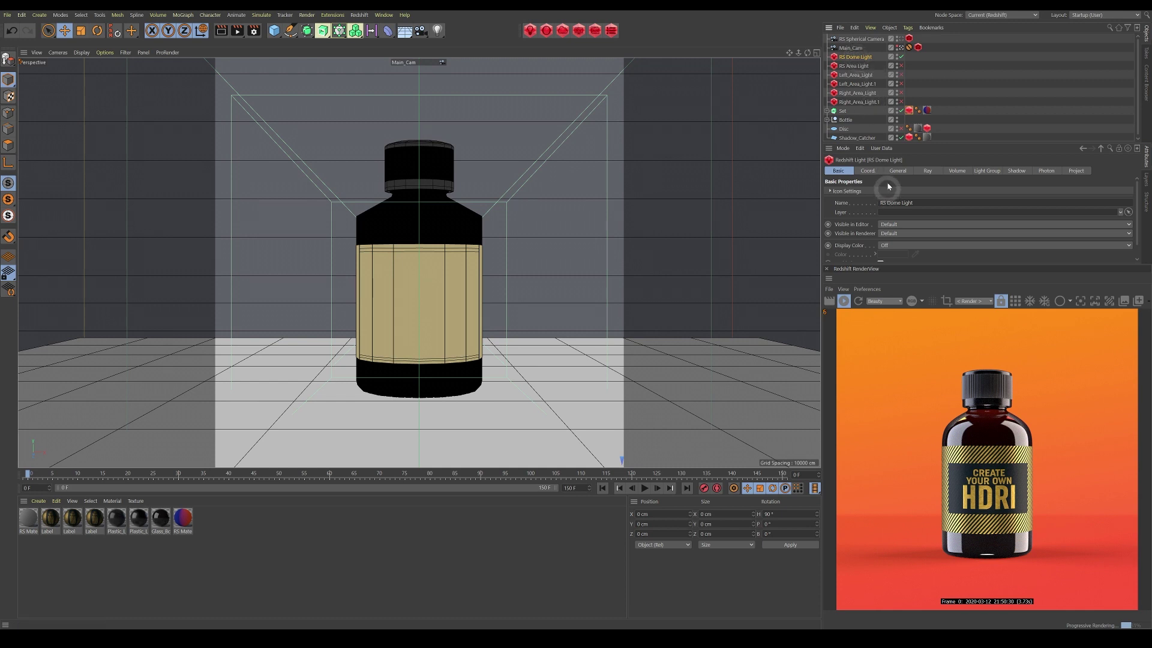
# Check the dome light's heading rotation (Coord. R.H) and collapse the Set hierarchy
pyautogui.click(874, 172)
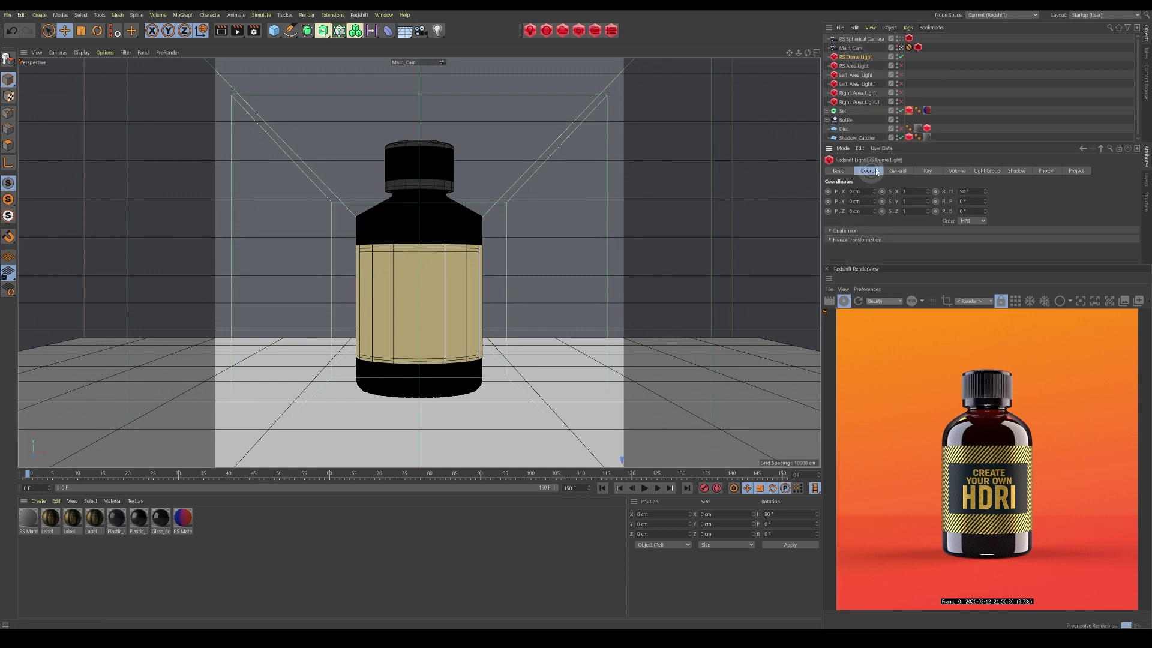
pyautogui.doubleClick(973, 191)
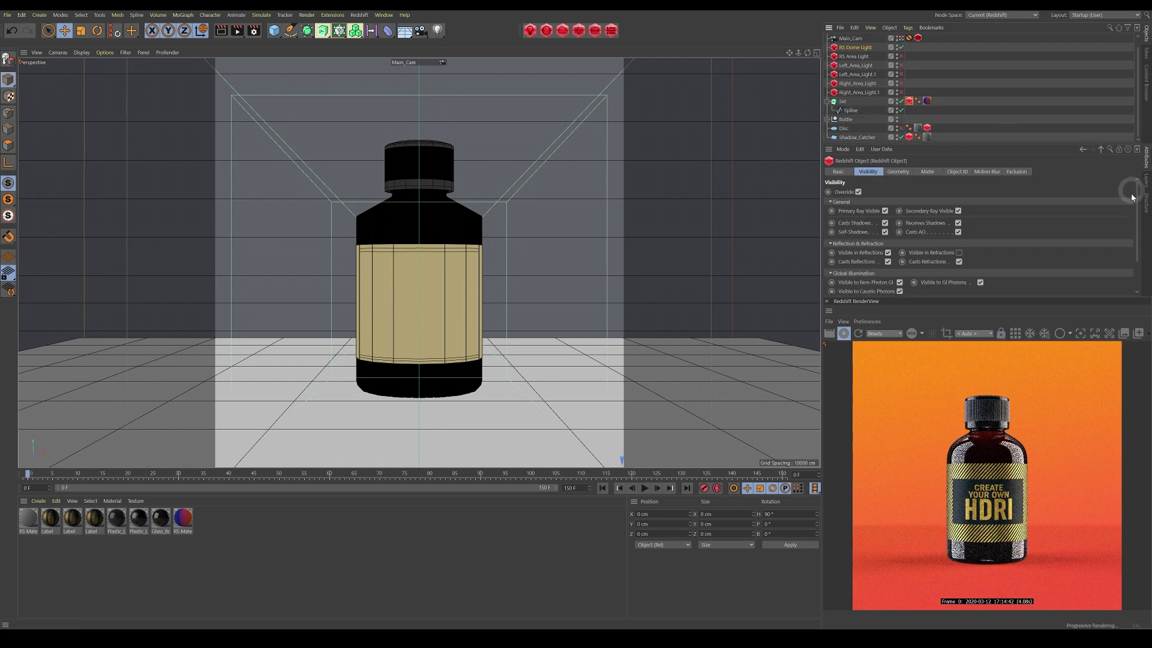
pyautogui.scroll(1, 1132, 90)
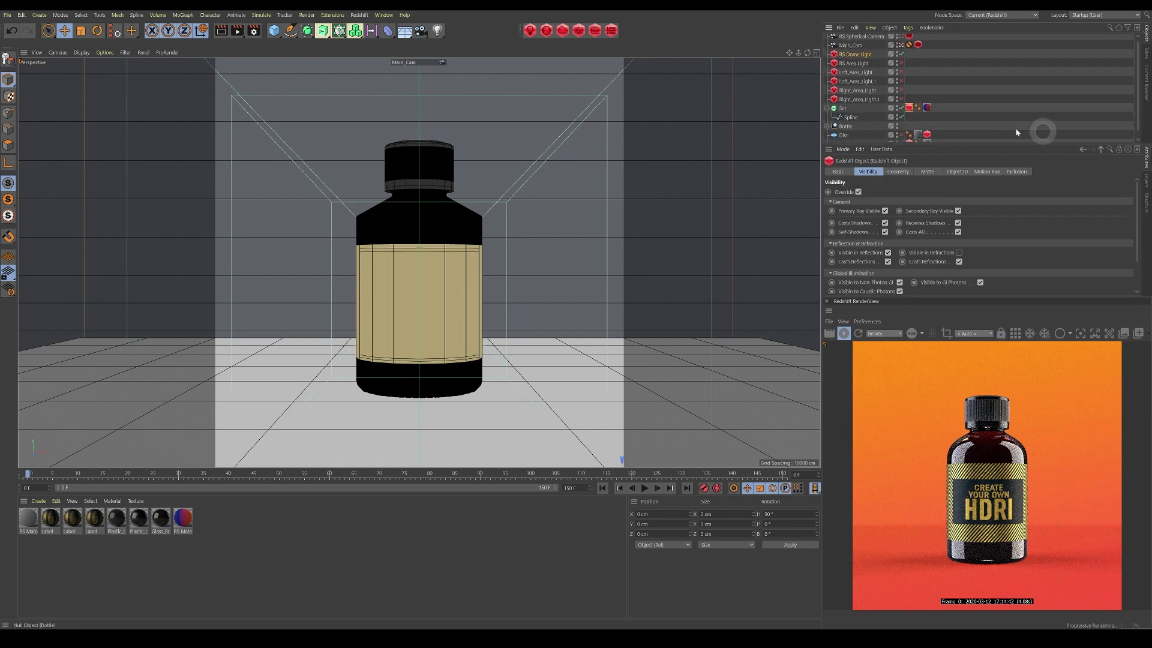
pyautogui.click(828, 108)
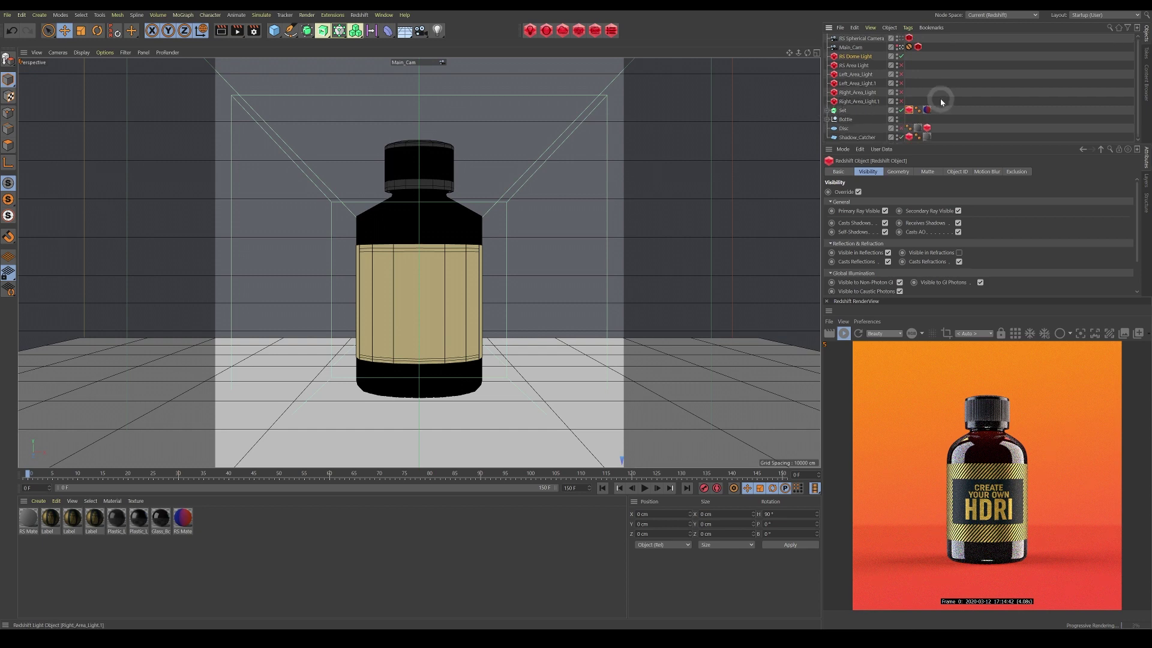